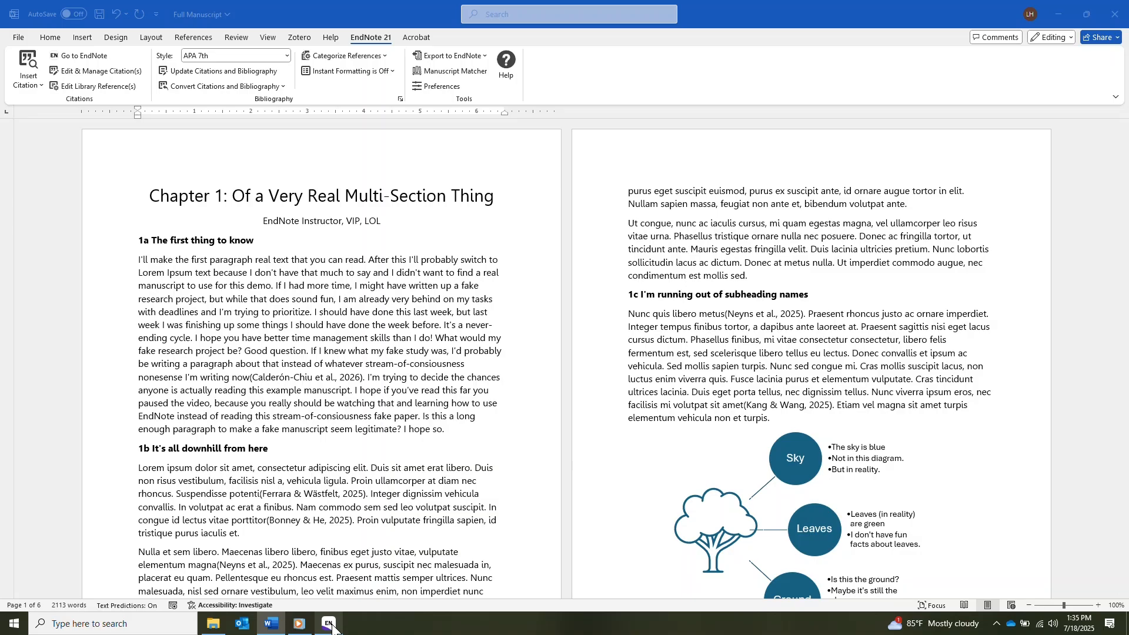
Step: Switch to EndNote and open the APA 7th output style for editing
click(330, 625)
click(330, 624)
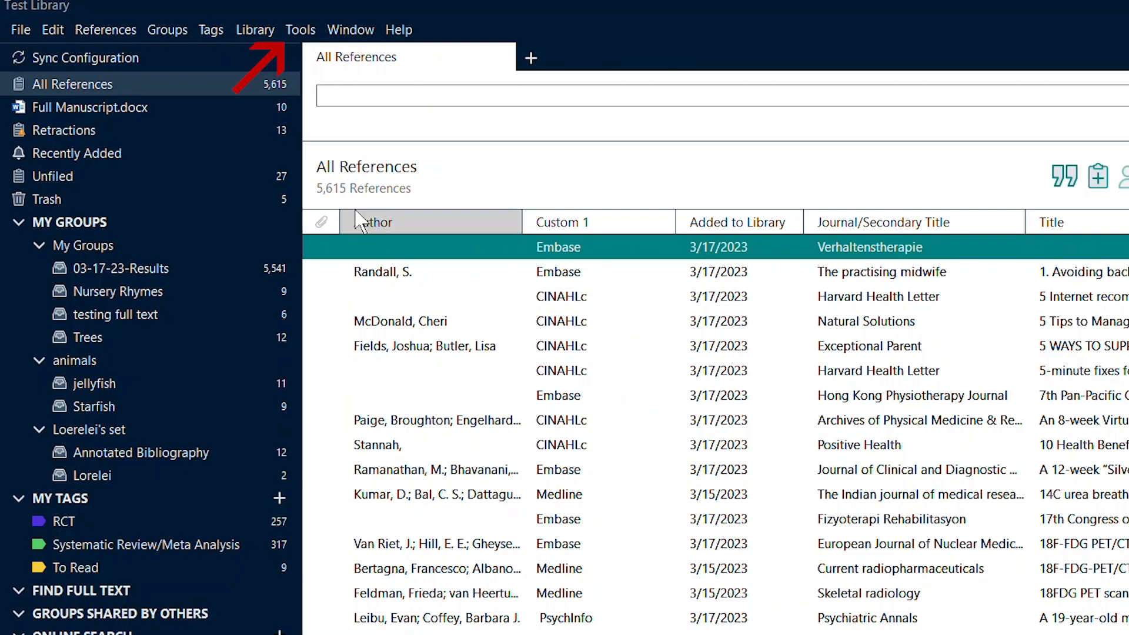
click(301, 30)
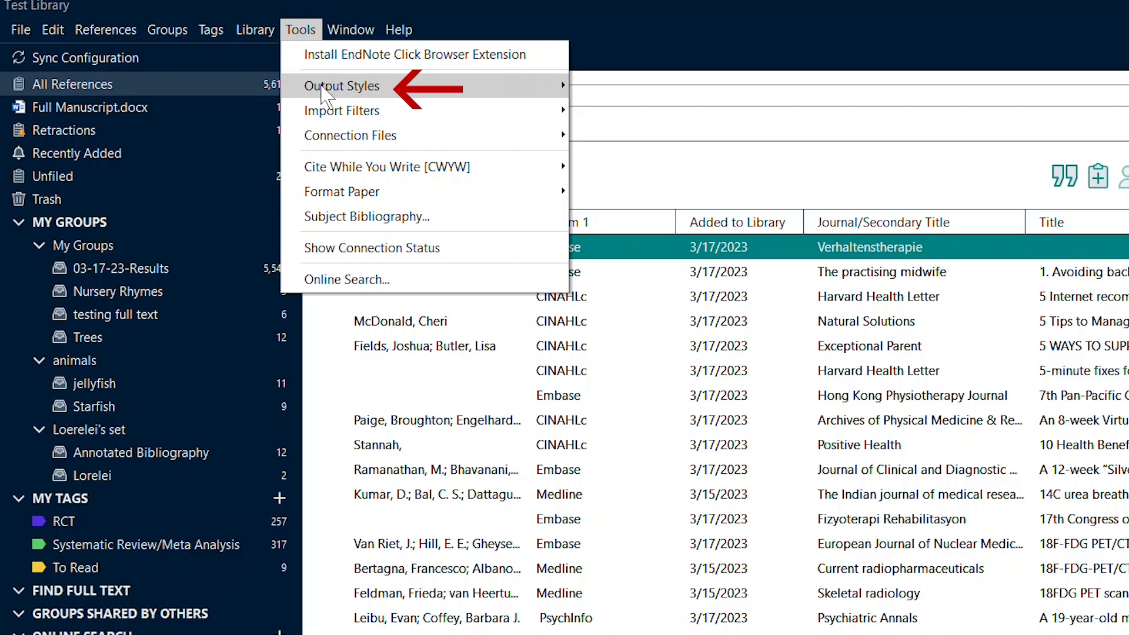
mouse_move(329, 87)
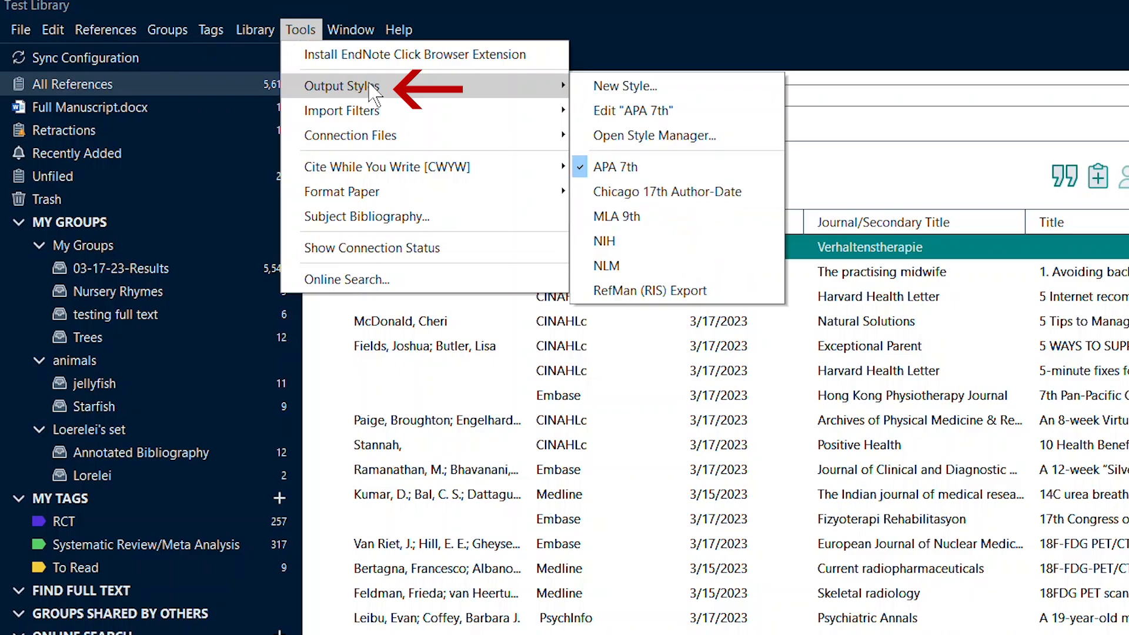
click(767, 115)
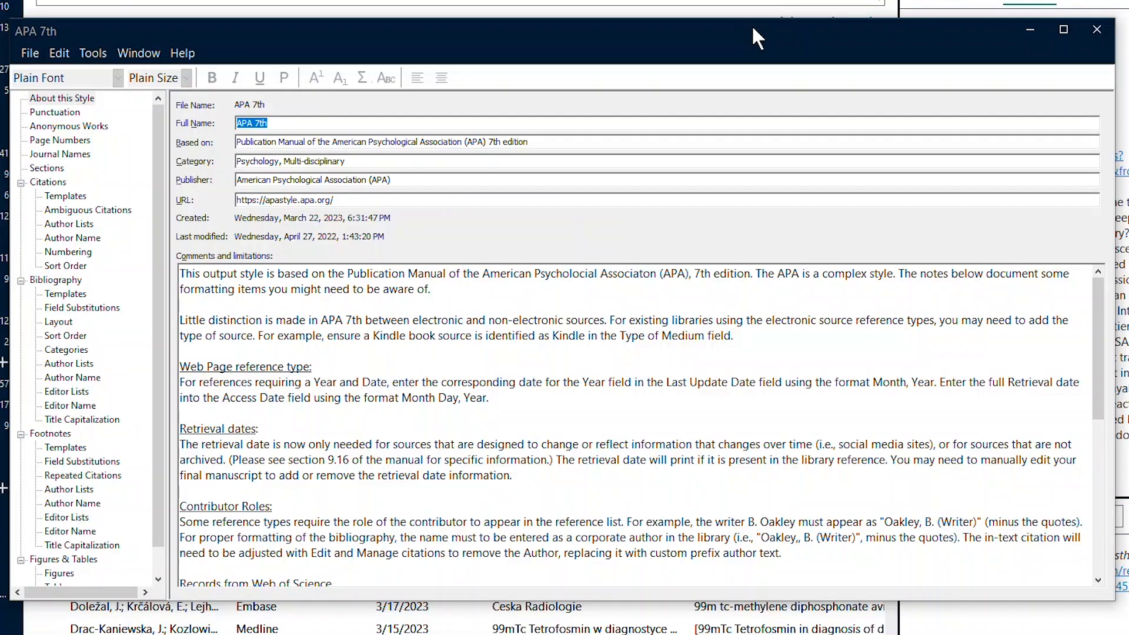
Step: Save a copy of the style under the name "APA 7th Modified"
click(48, 53)
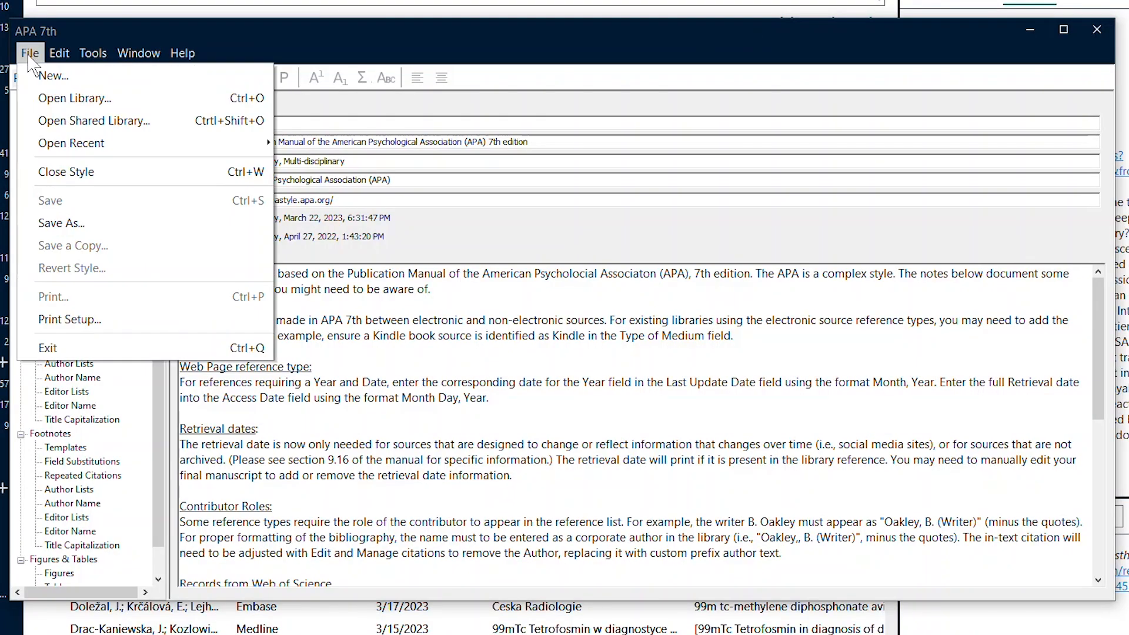
click(74, 227)
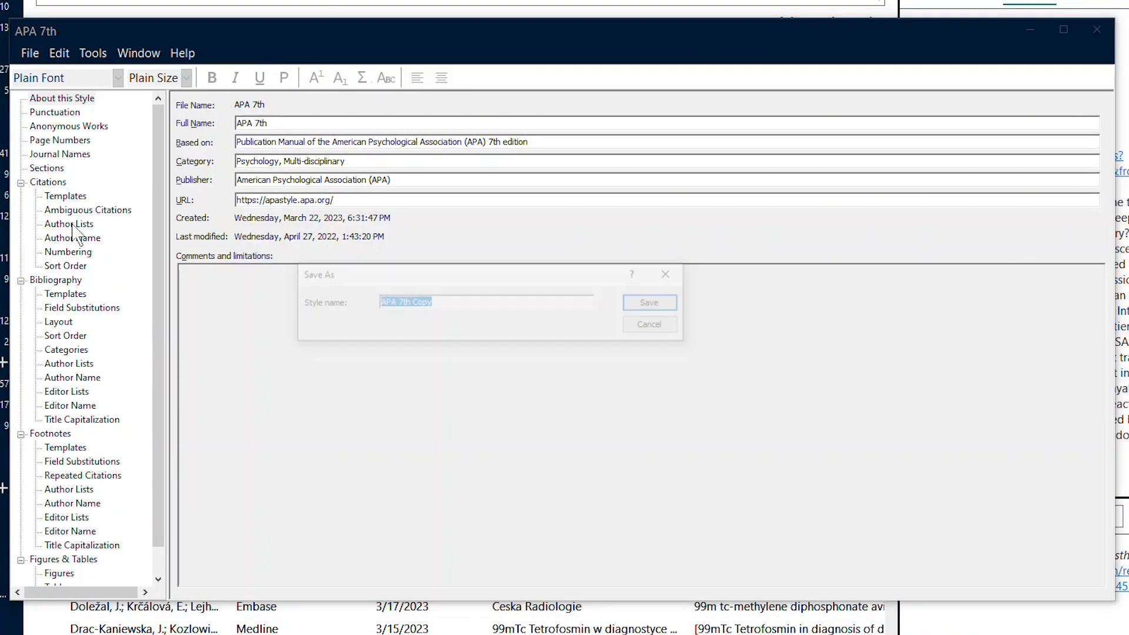
click(482, 305)
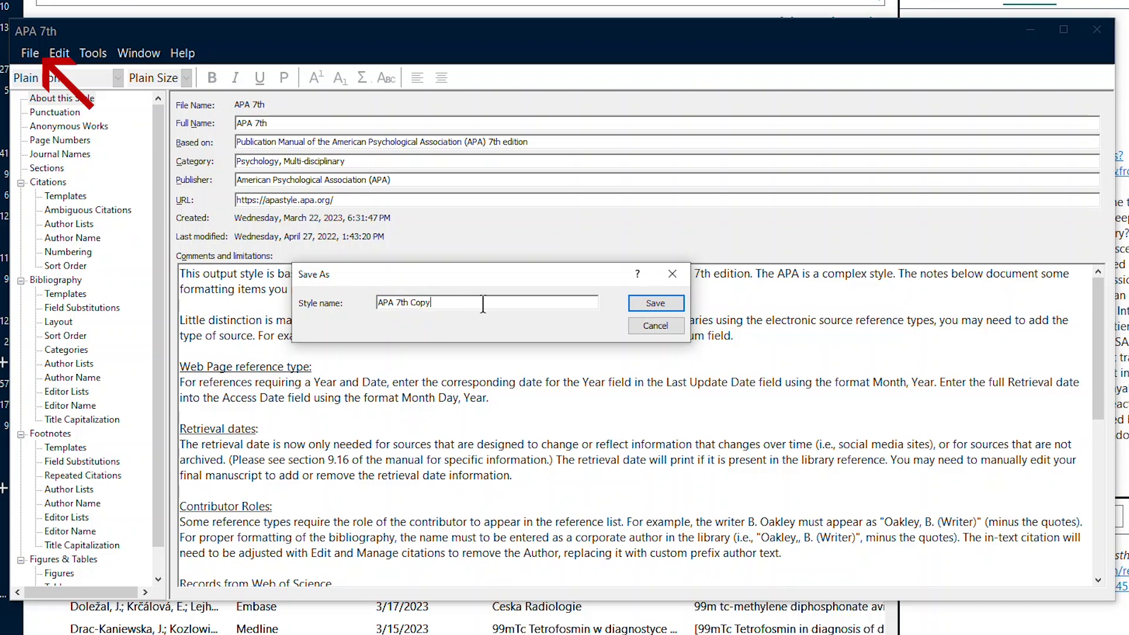
key(BackSpace)
key(BackSpace)
key(BackSpace)
key(BackSpace)
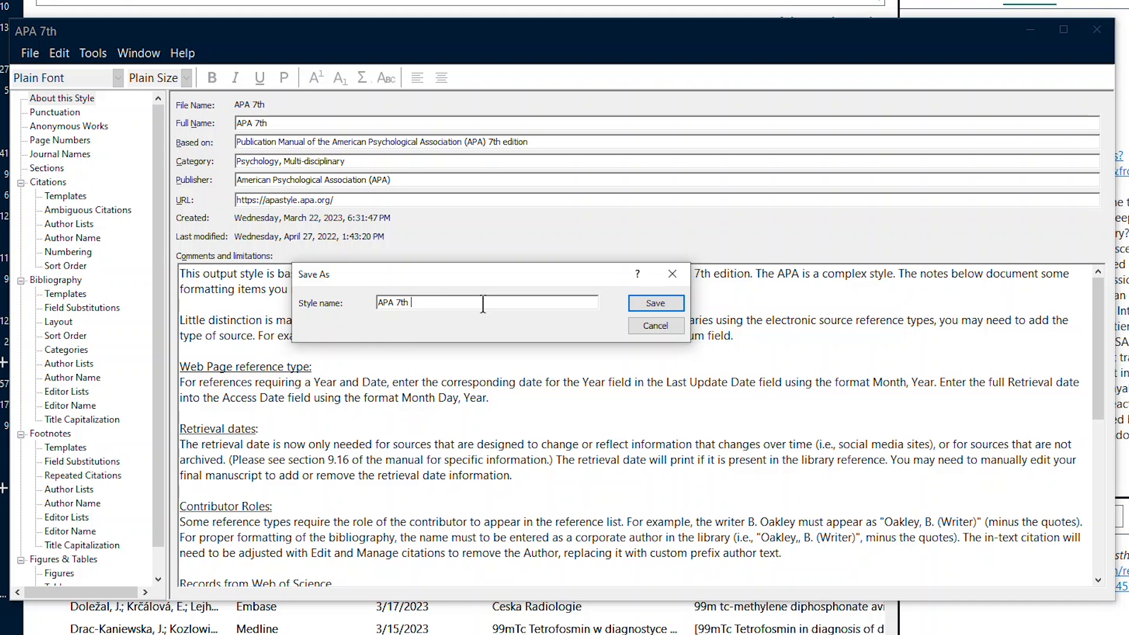
text(Modified)
click(656, 303)
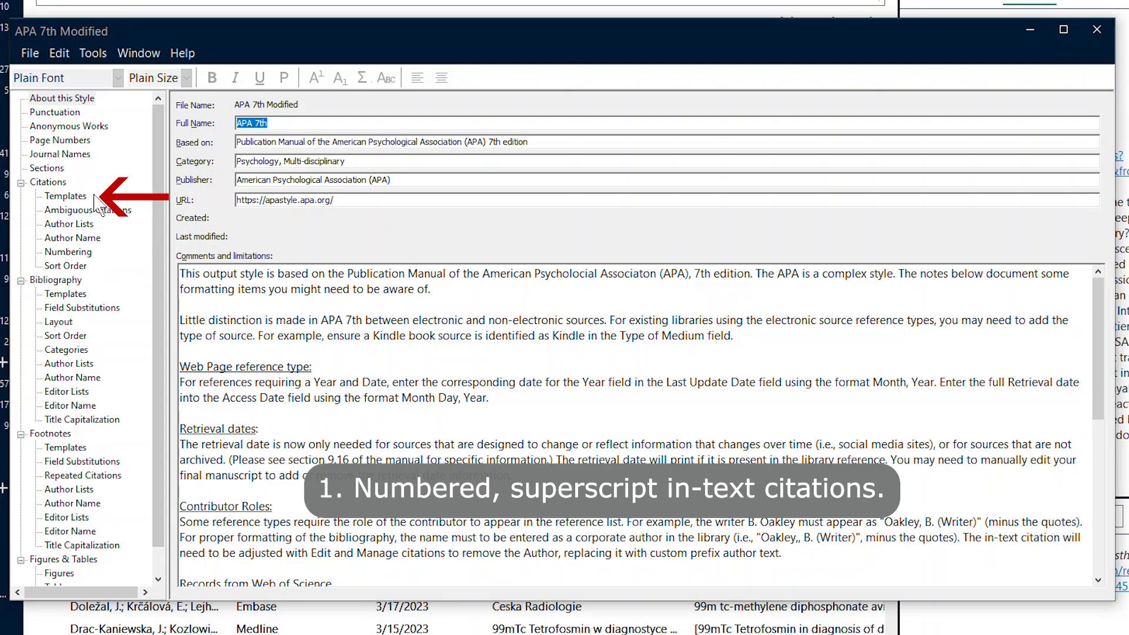
Step: Clear the Citation and Citation - Author (Year) in-text citation templates
click(63, 196)
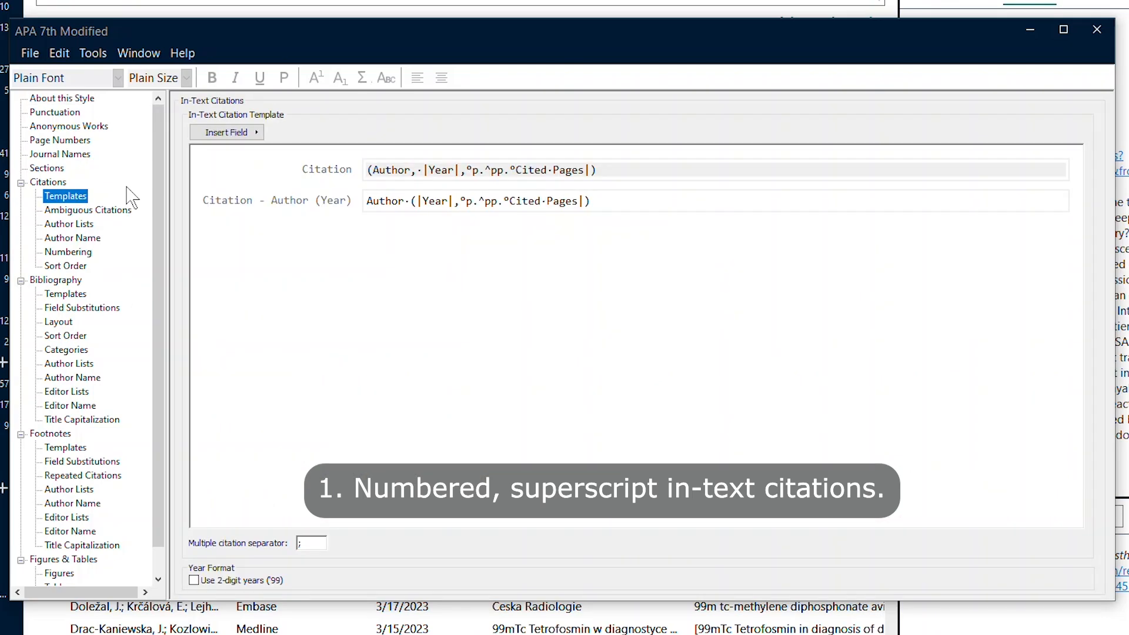
drag(668, 169, 294, 158)
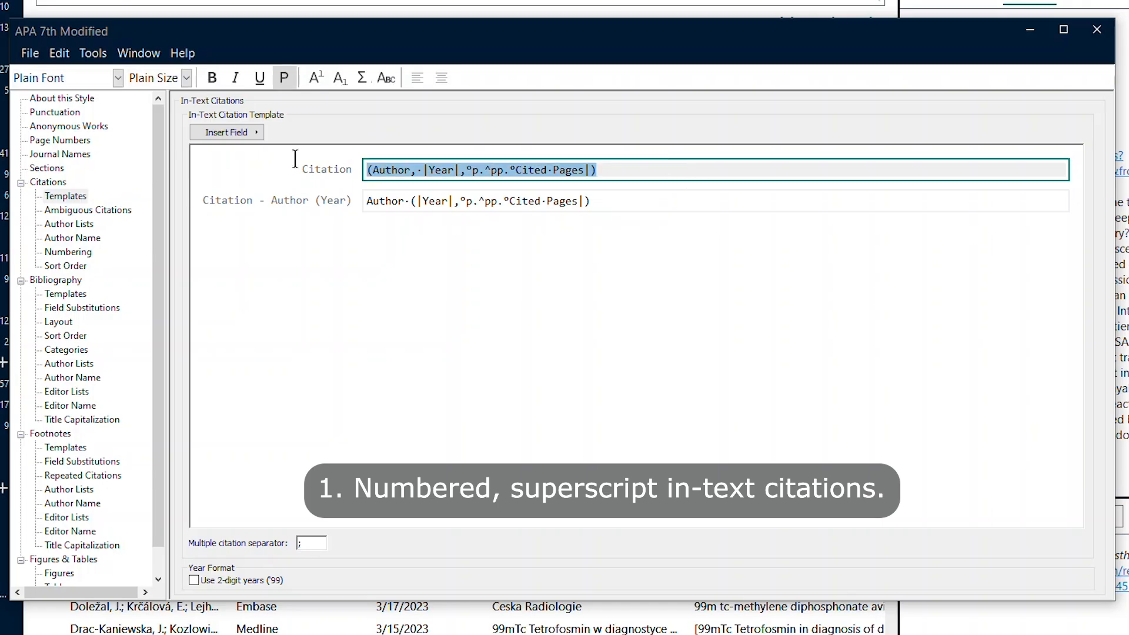
key(Delete)
drag(662, 201, 348, 199)
key(Delete)
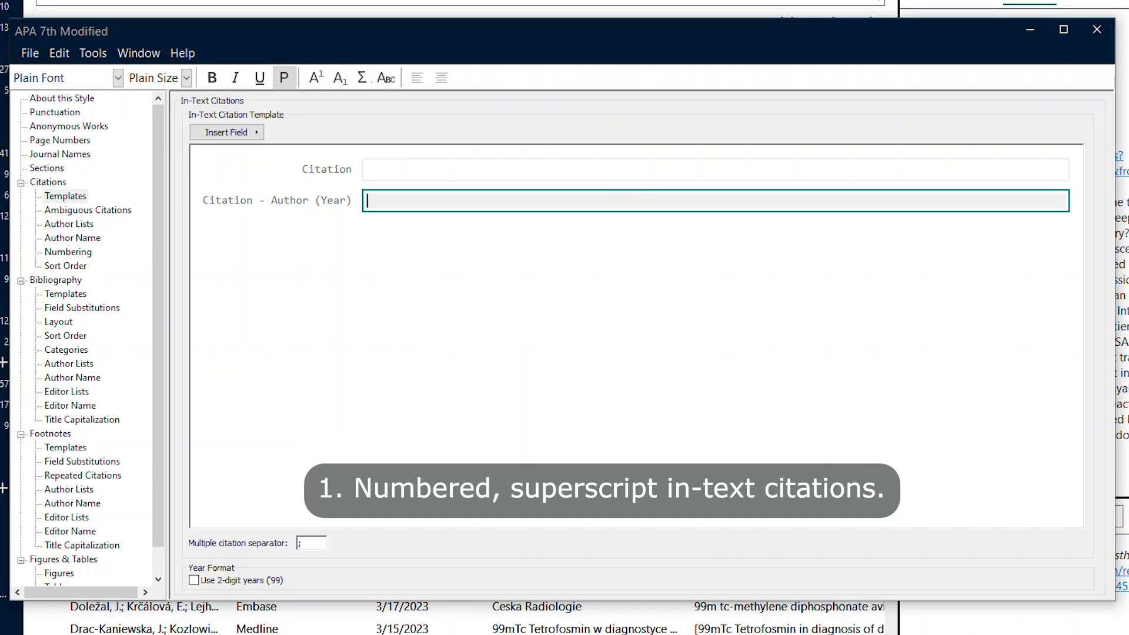
Step: Insert a superscript Number field into the in-text Citation template and save the style
click(395, 168)
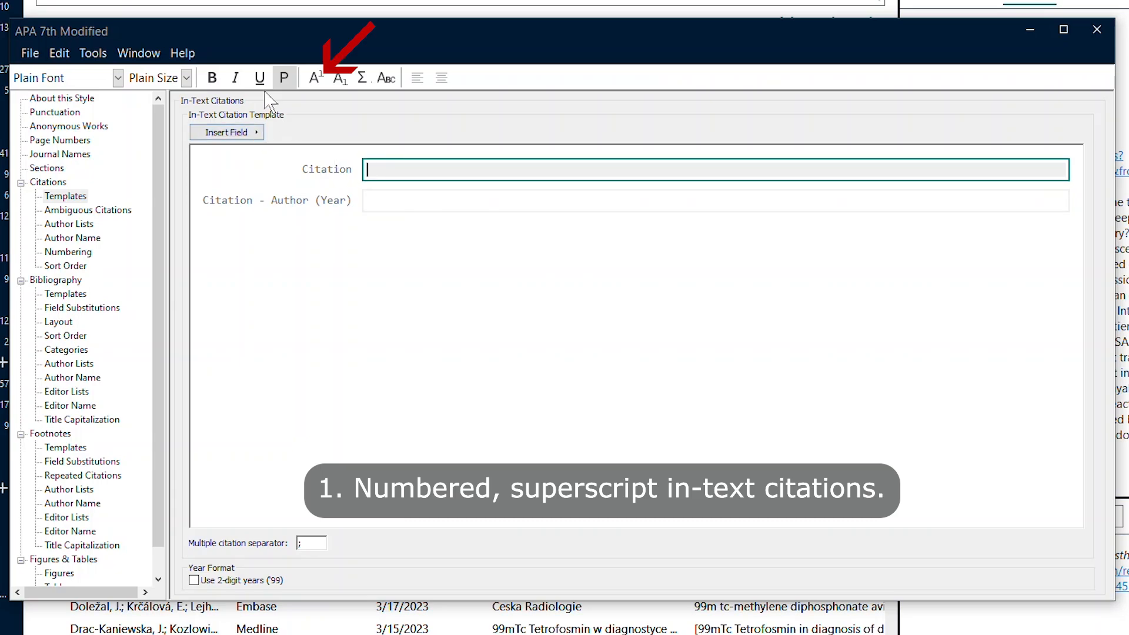
click(316, 77)
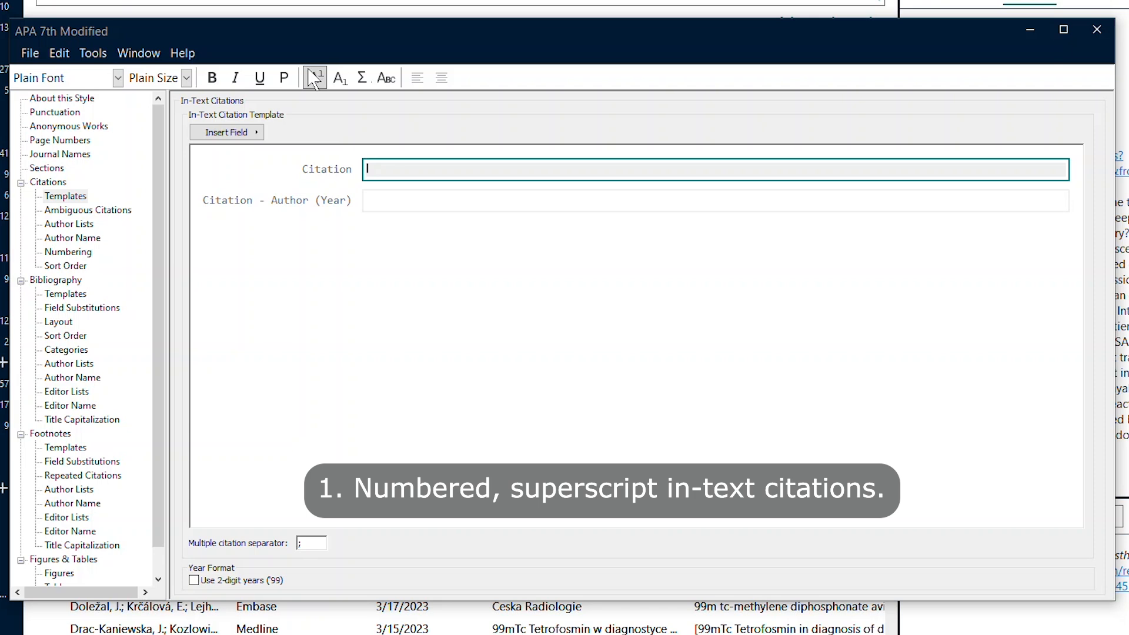
click(257, 132)
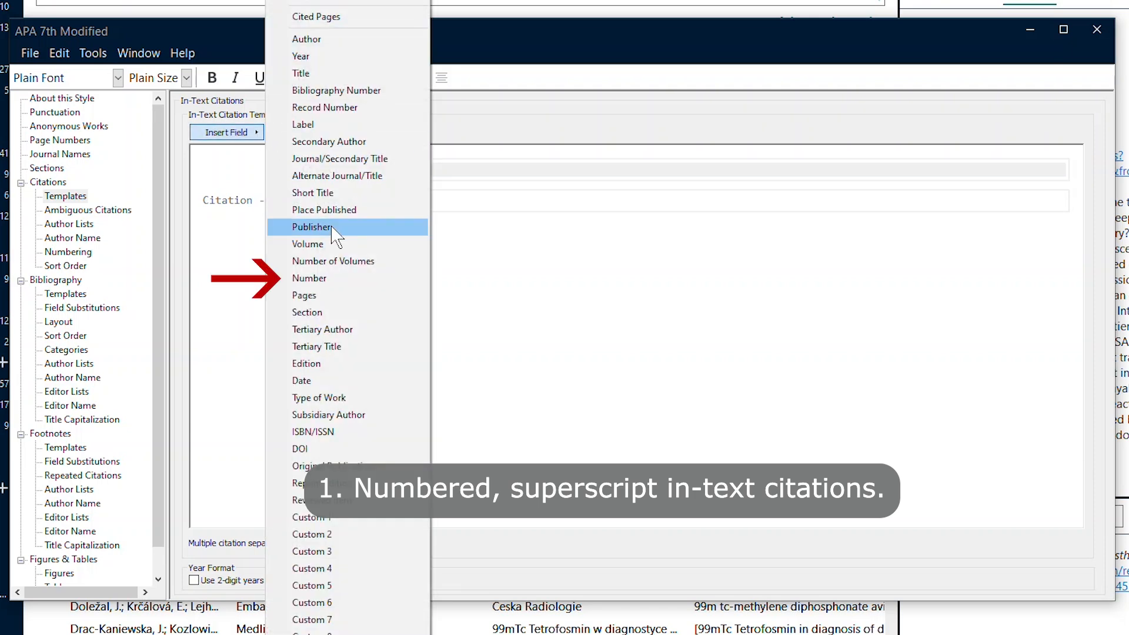
click(331, 280)
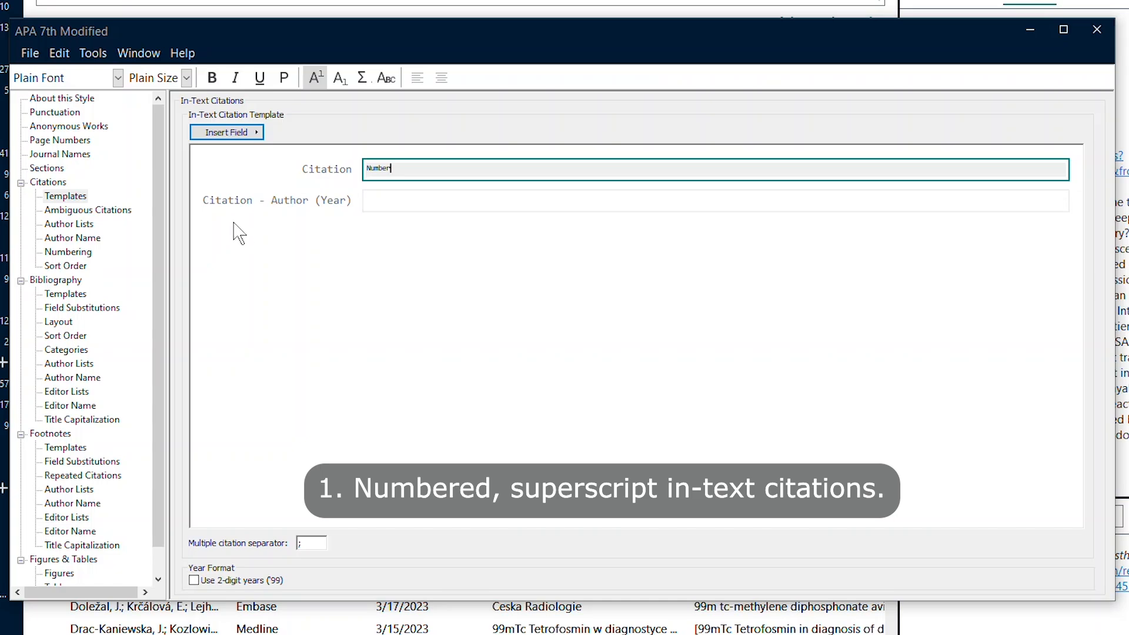
click(29, 53)
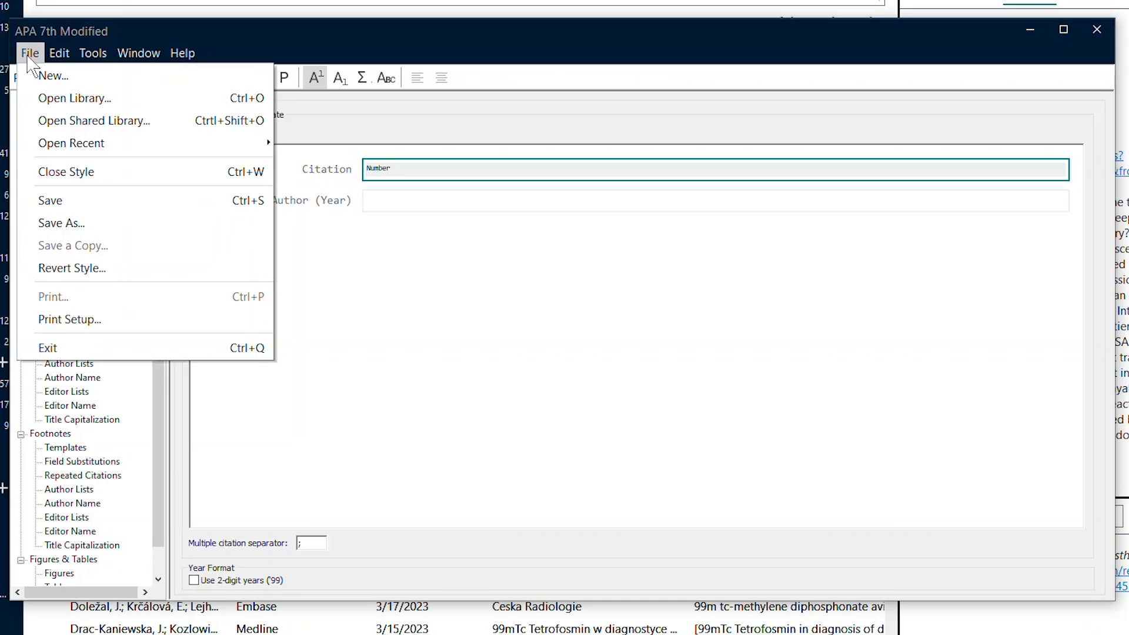
click(70, 203)
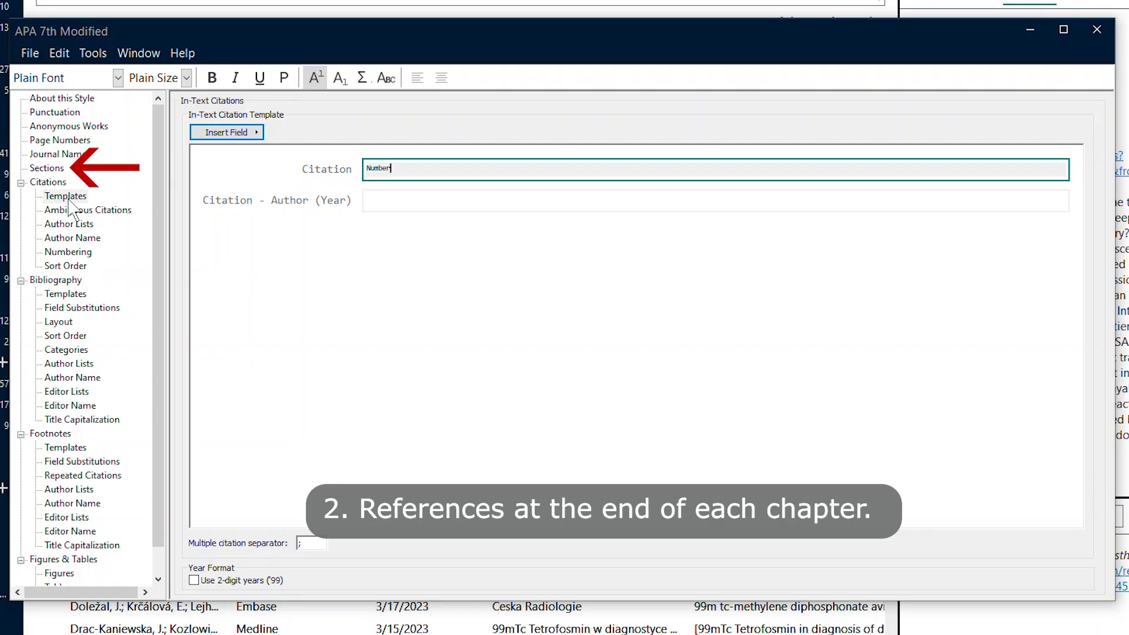
Step: Set the style's sections to create a bibliography for each section and save the style
click(51, 171)
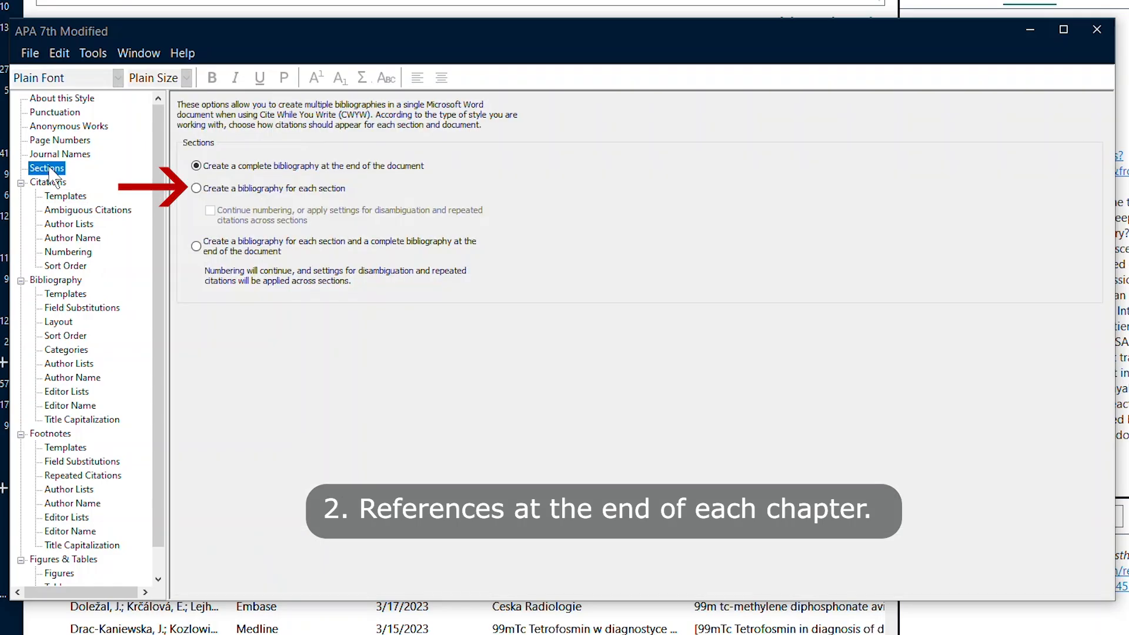
click(197, 189)
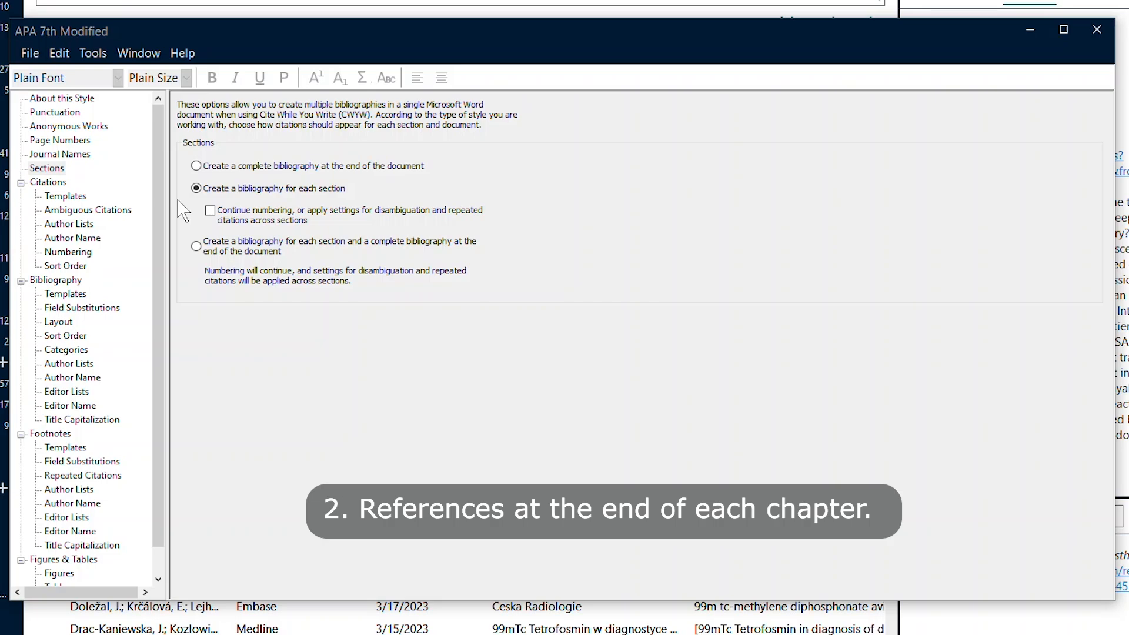
click(29, 53)
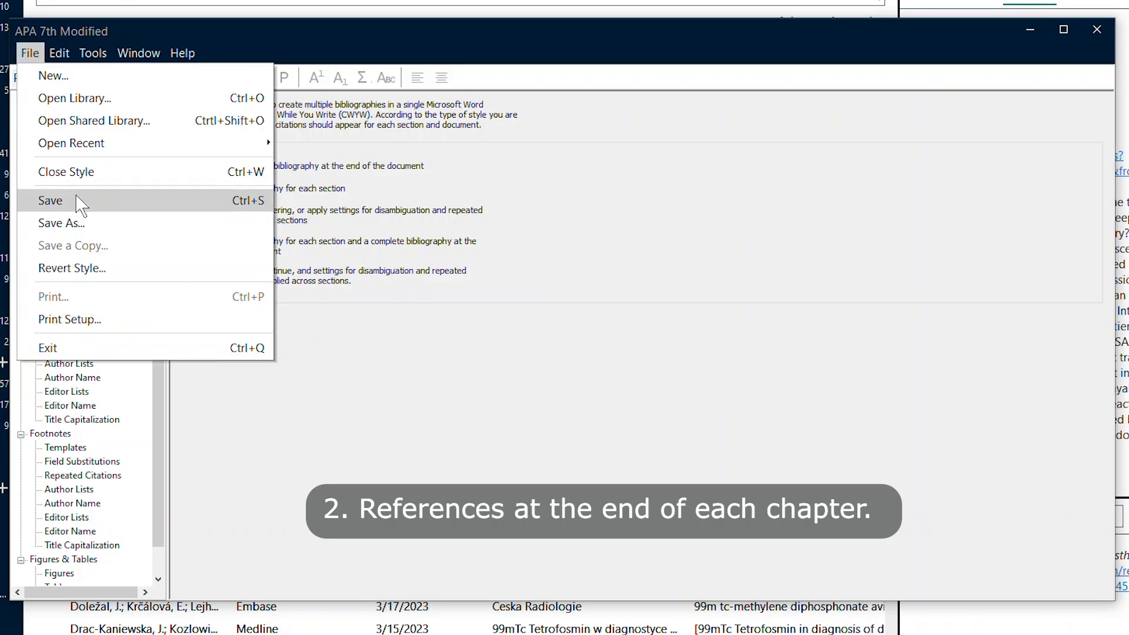
click(81, 206)
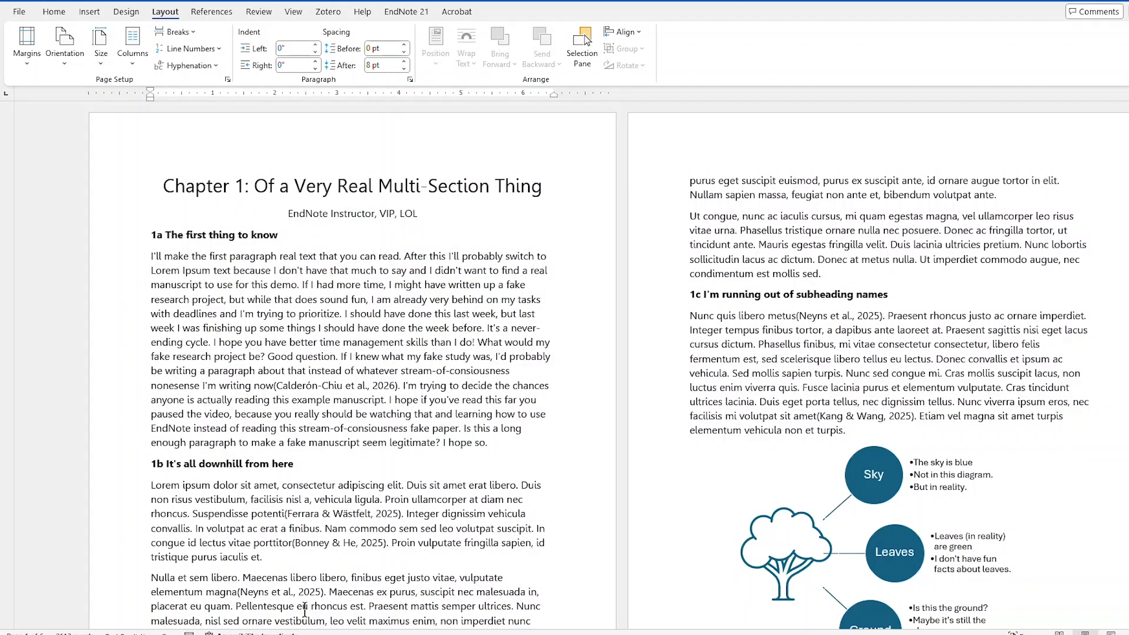
Step: Insert a continuous section break in the Word manuscript between the end of Chapter 1 and the Chapter 2 heading
scroll(285, 141, down, 15)
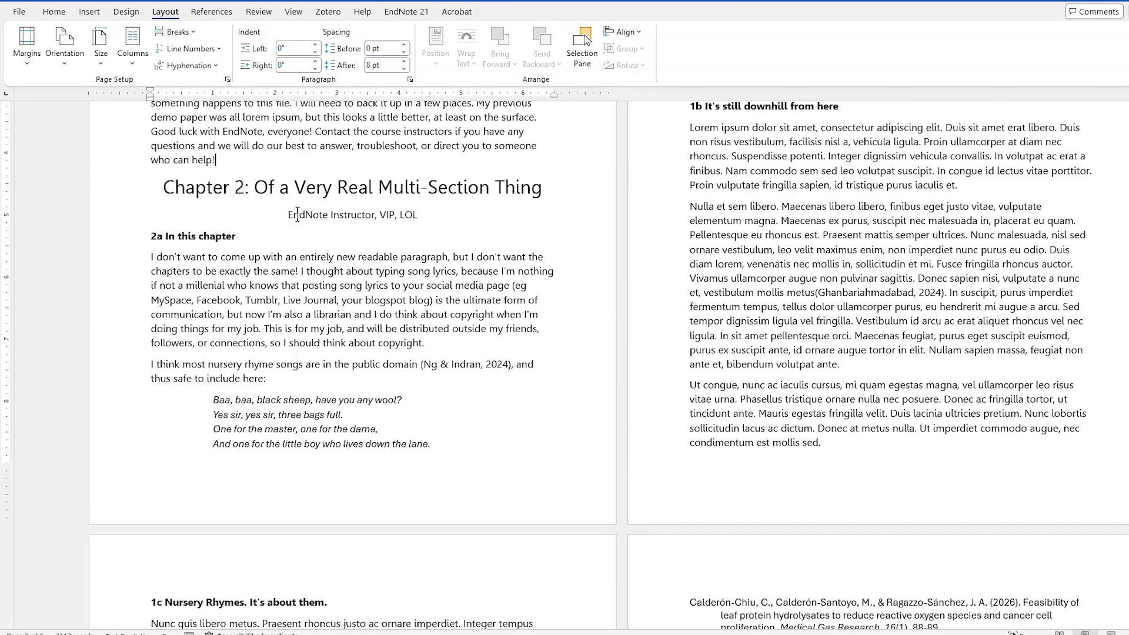
click(175, 32)
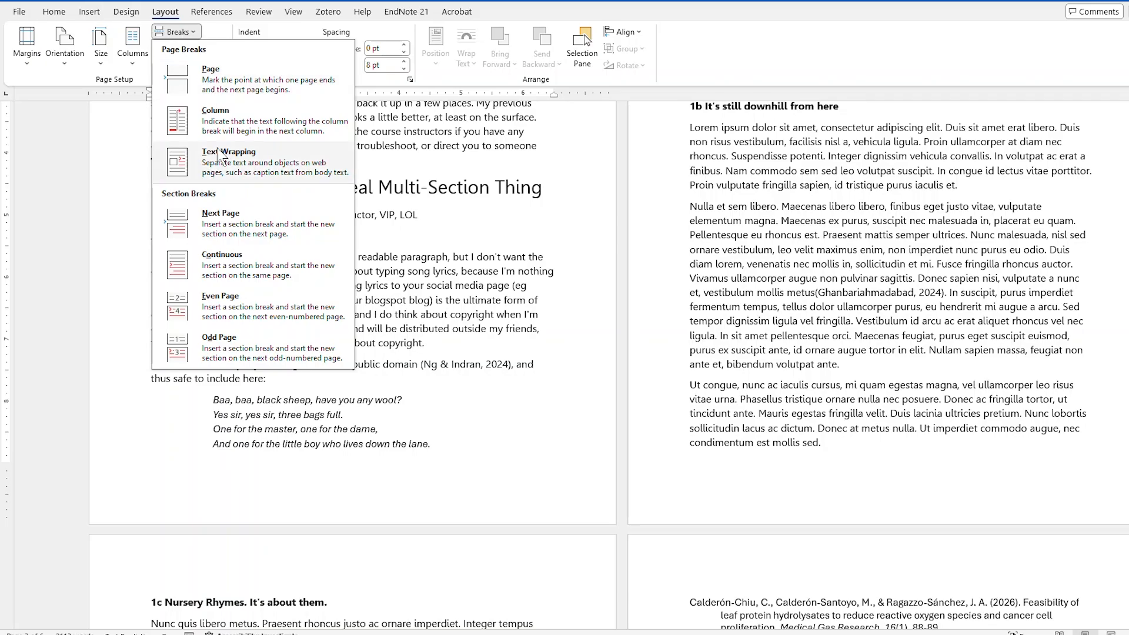
click(226, 272)
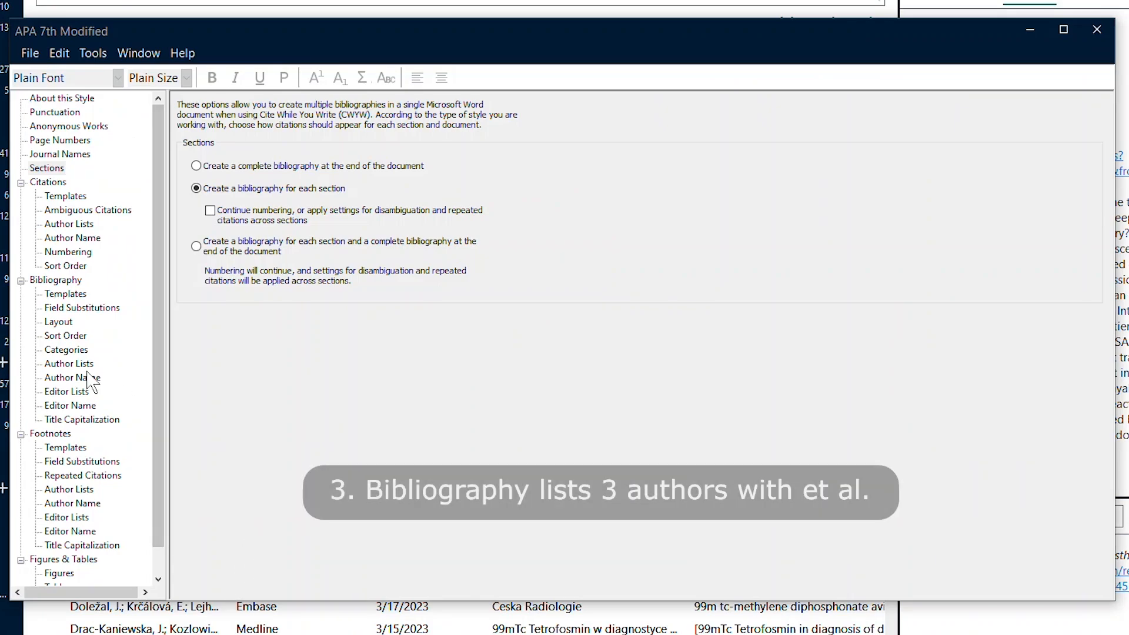
Step: Abbreviate bibliography author lists of 11 or more authors to the first 3 with ", et al." and save the style
click(69, 364)
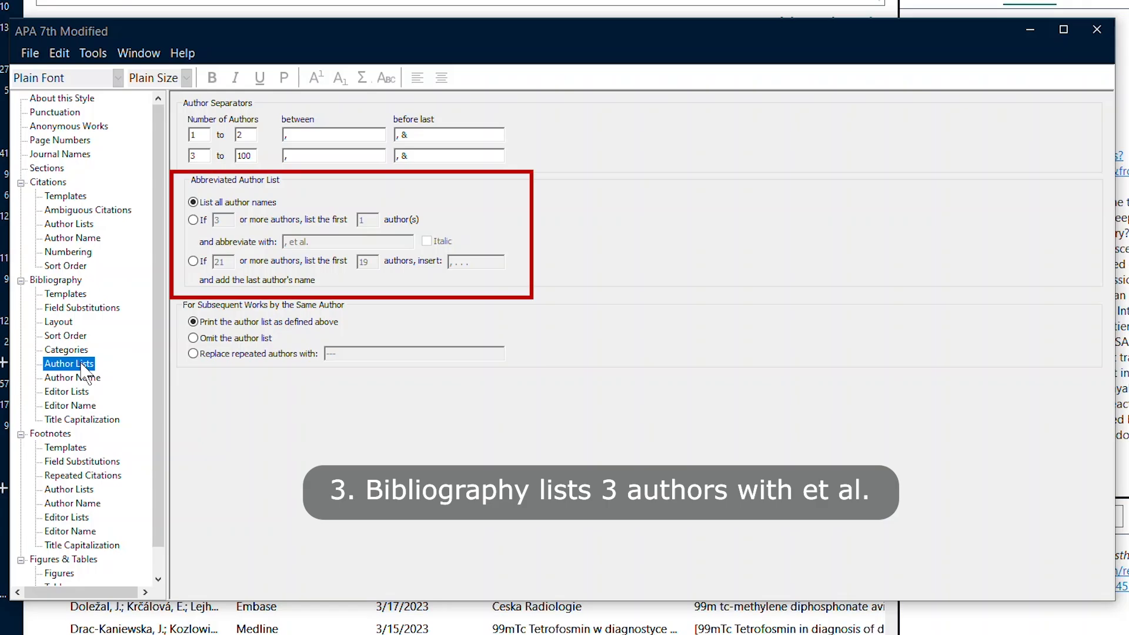
click(193, 220)
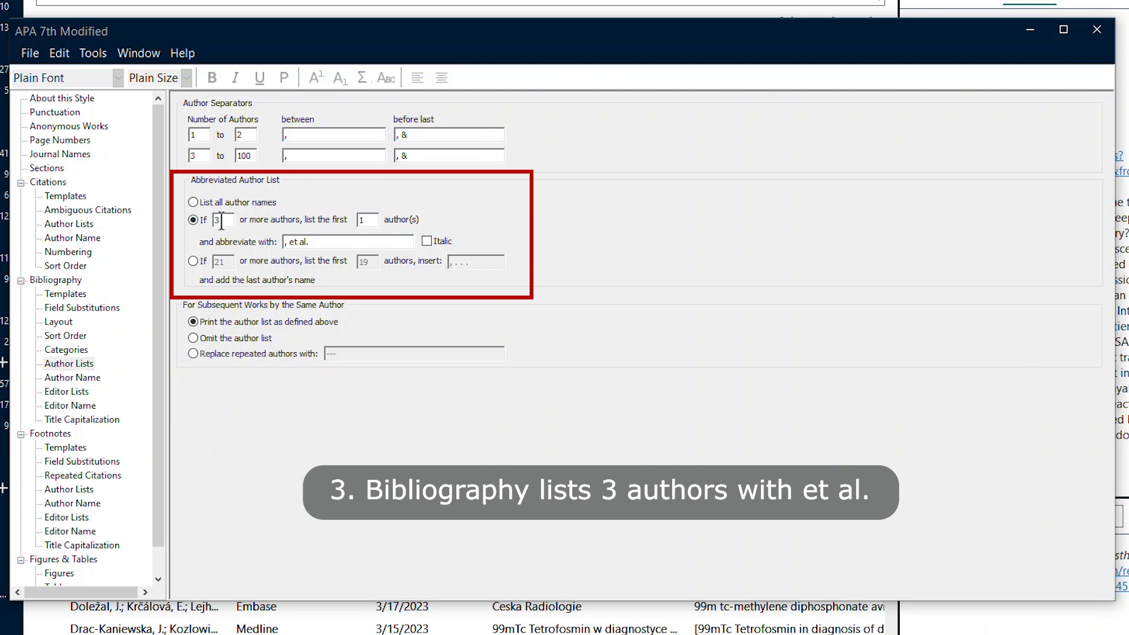
key(BackSpace)
text(11)
click(372, 221)
key(BackSpace)
text(3)
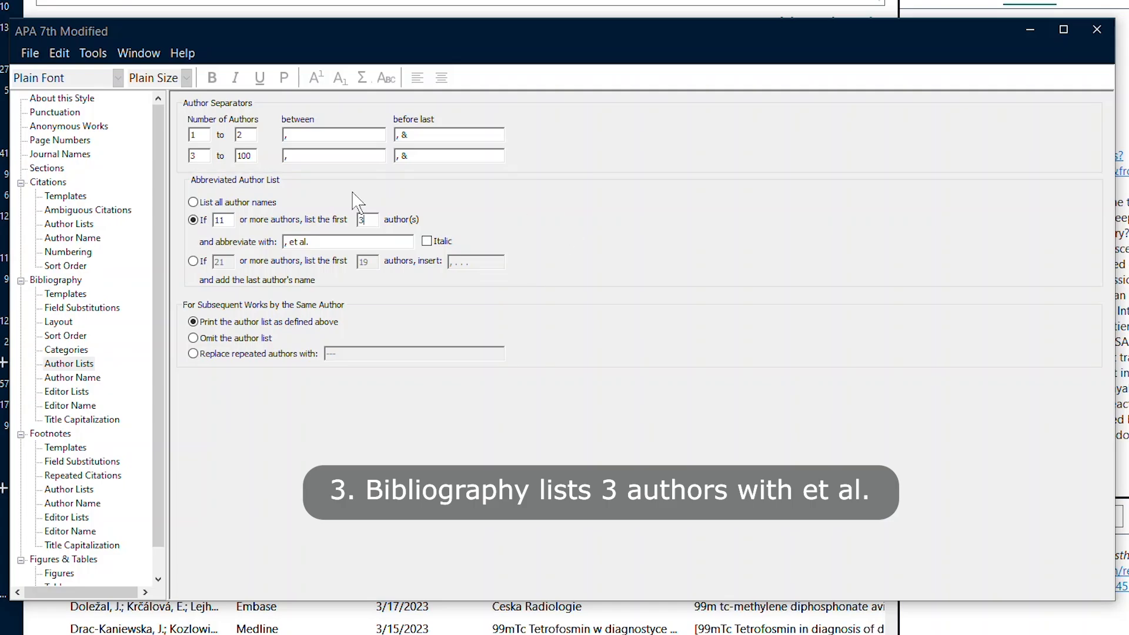
click(30, 54)
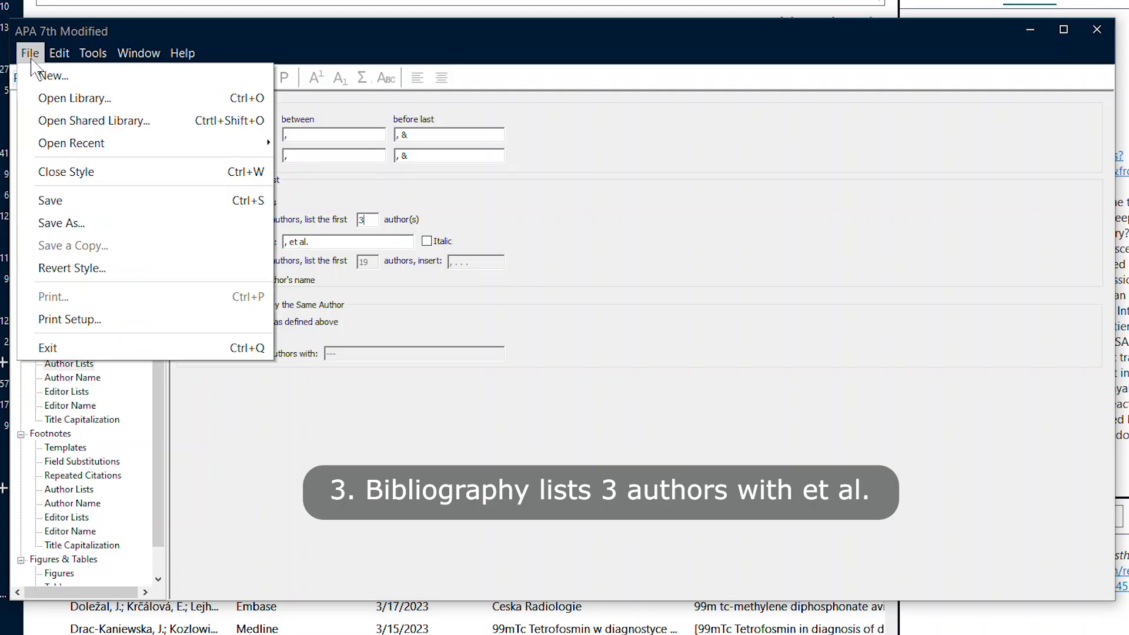
click(63, 201)
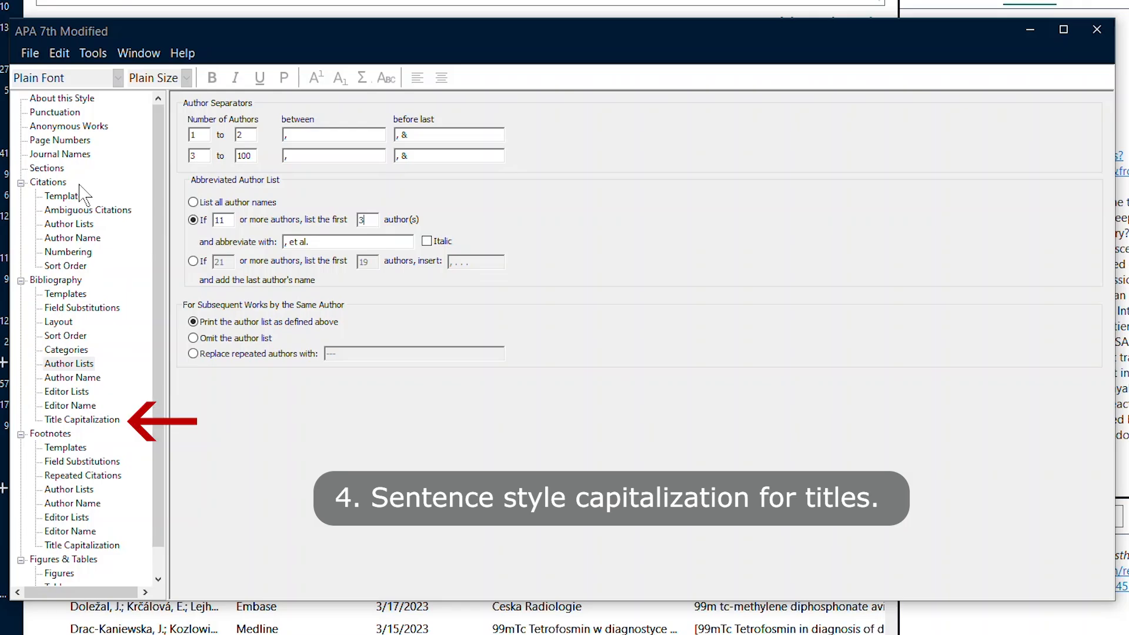
Step: Set the bibliography's title capitalization to sentence style and save the style
click(83, 420)
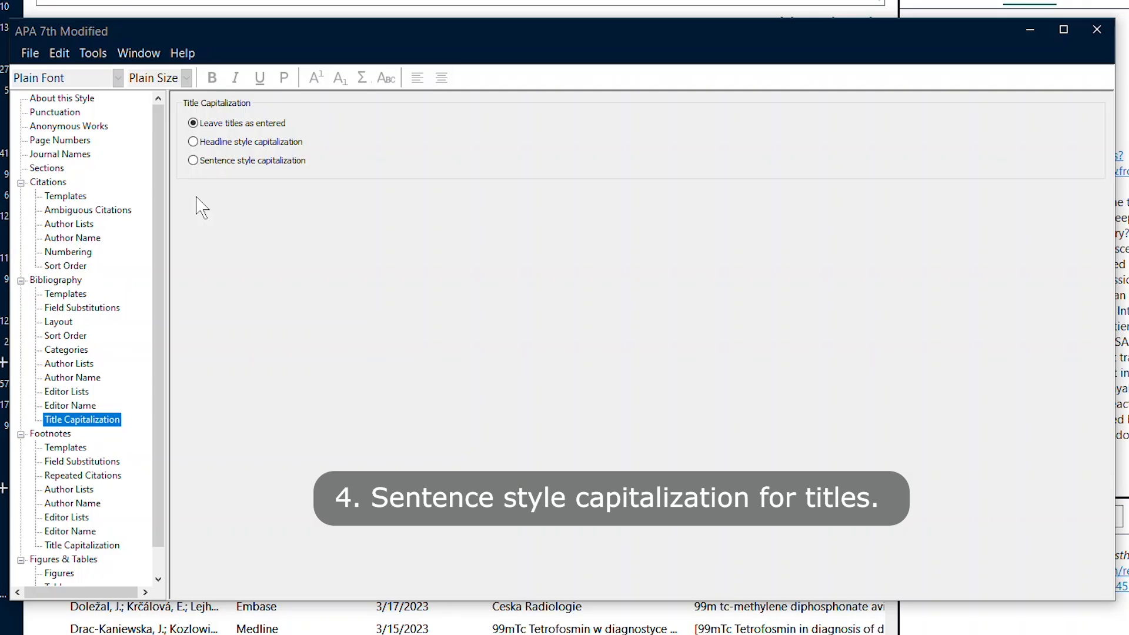
click(193, 162)
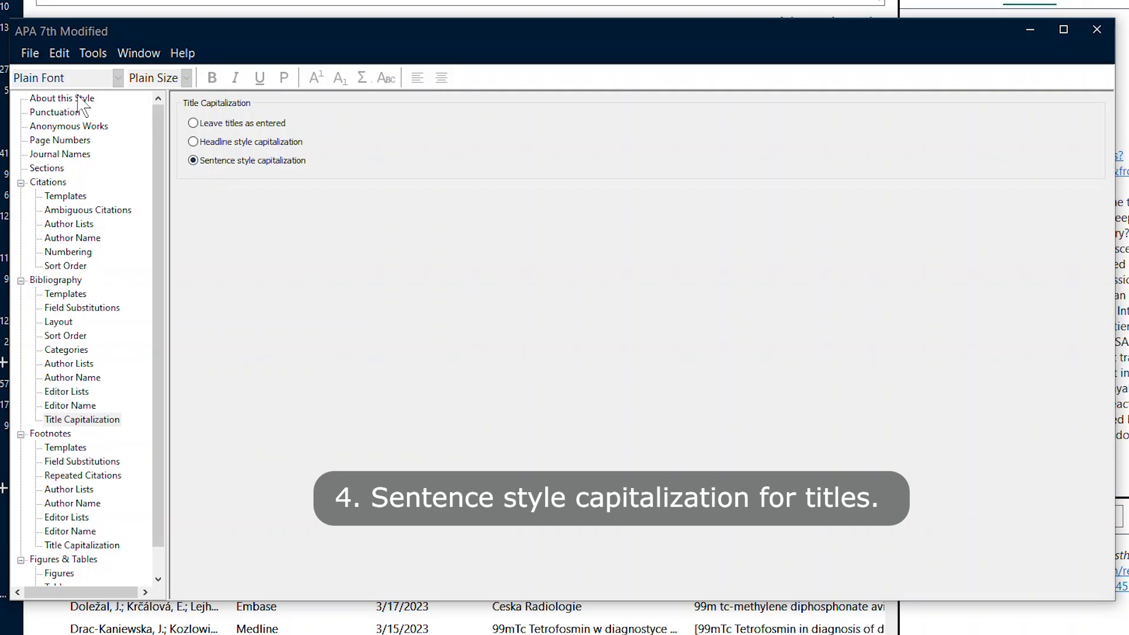
click(31, 54)
click(82, 200)
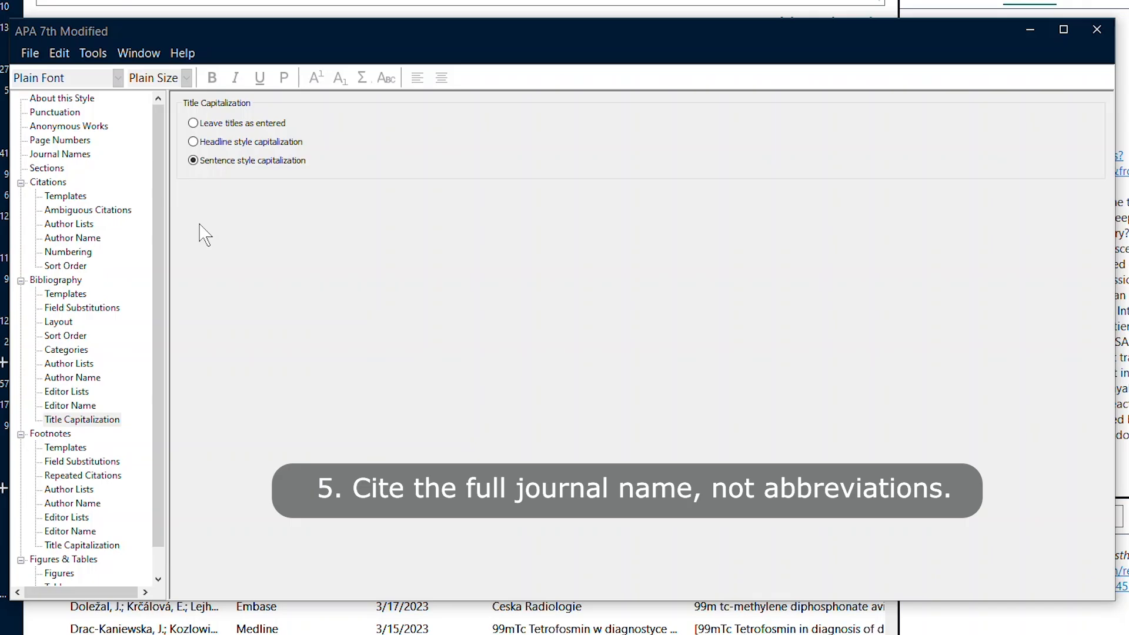
Step: Check the style's journal name format, and examine the abbreviations of the Cancer Chemotherapy Reports. Part 1 entry in the journals term list
click(82, 154)
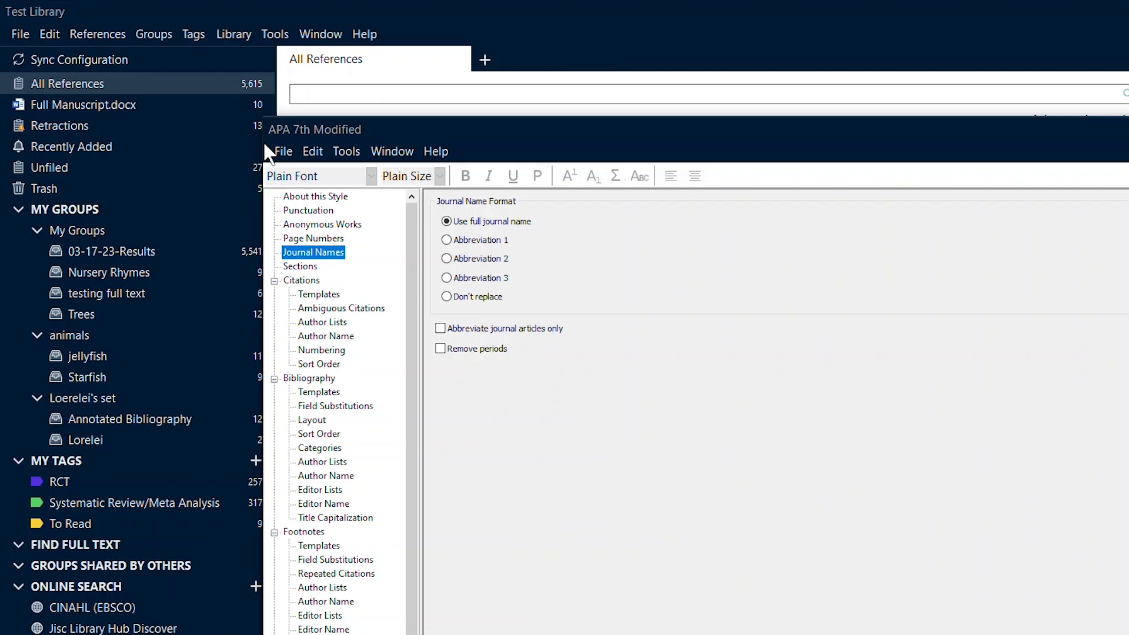
click(229, 37)
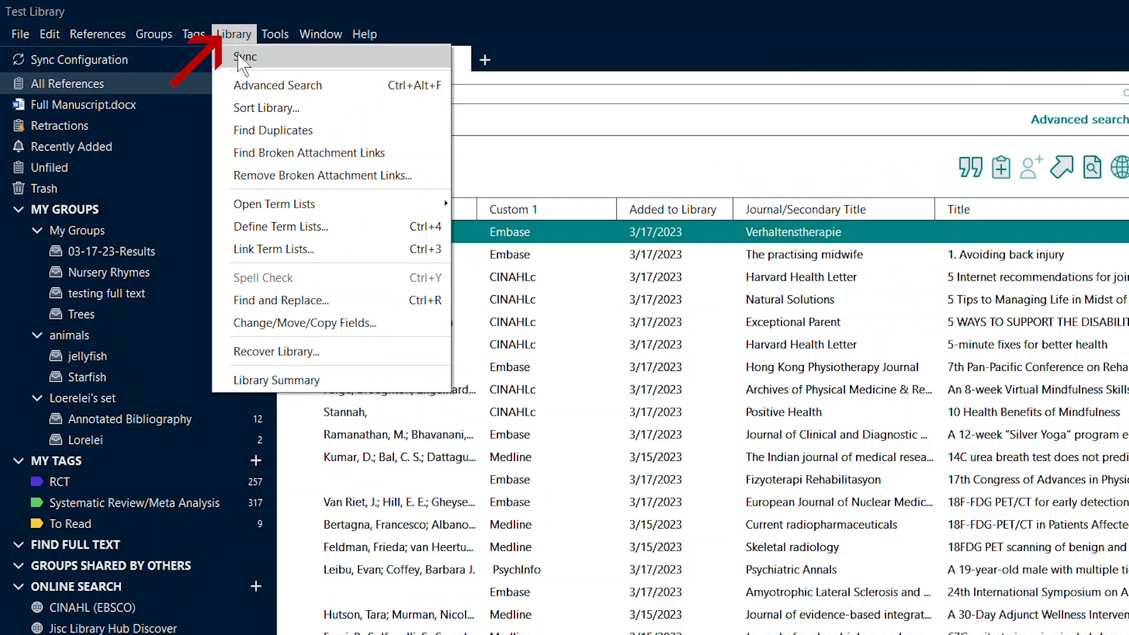
mouse_move(295, 209)
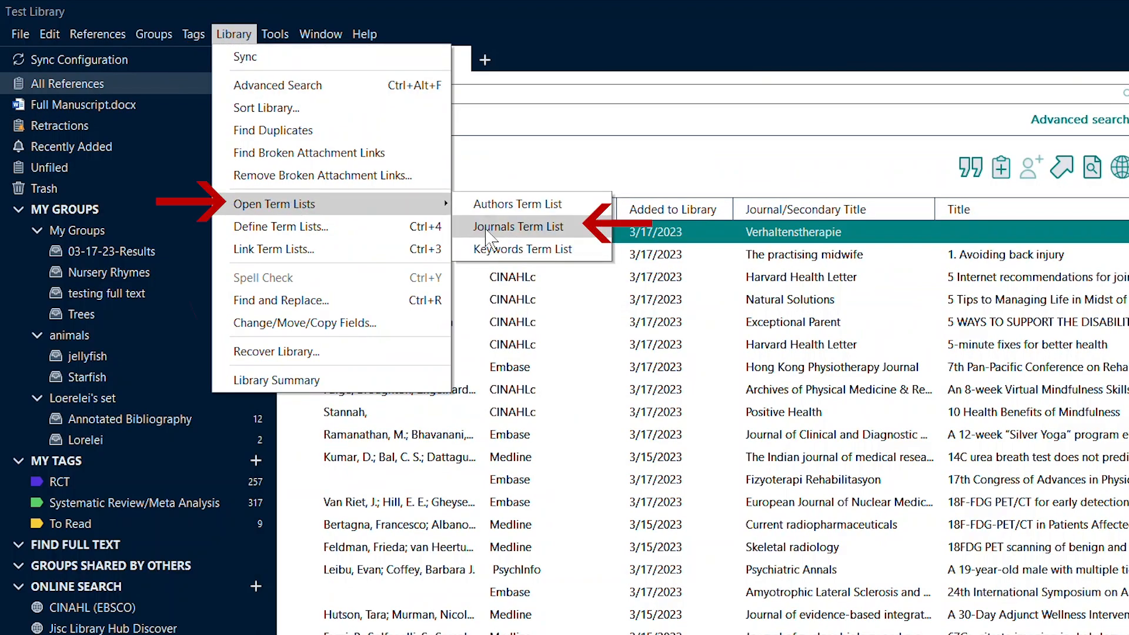
click(488, 228)
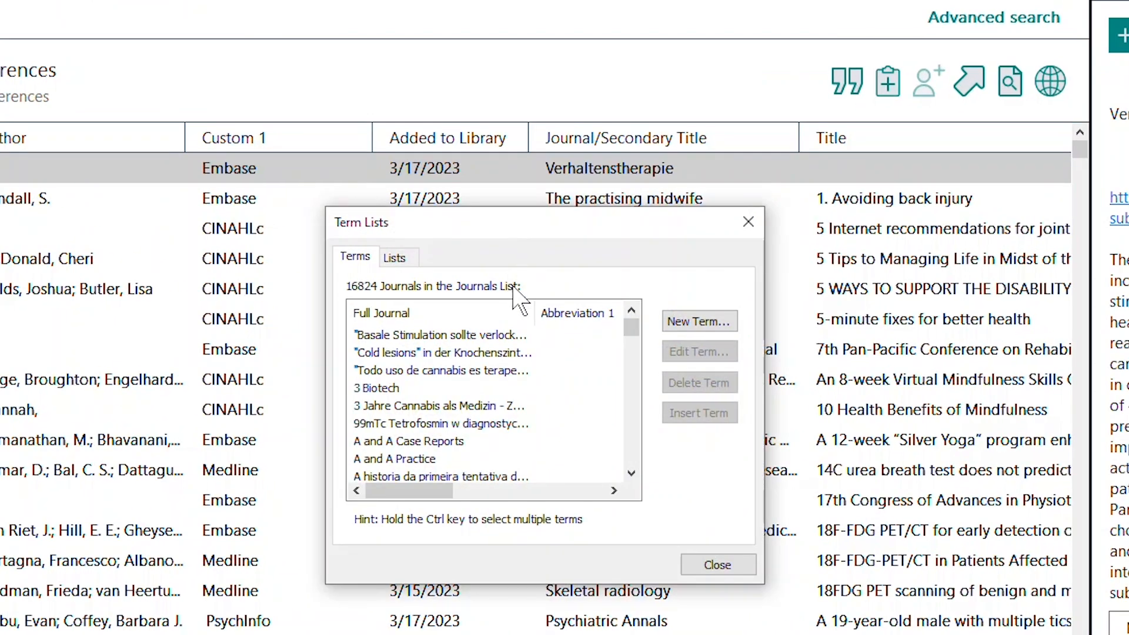
drag(633, 328, 634, 351)
click(586, 370)
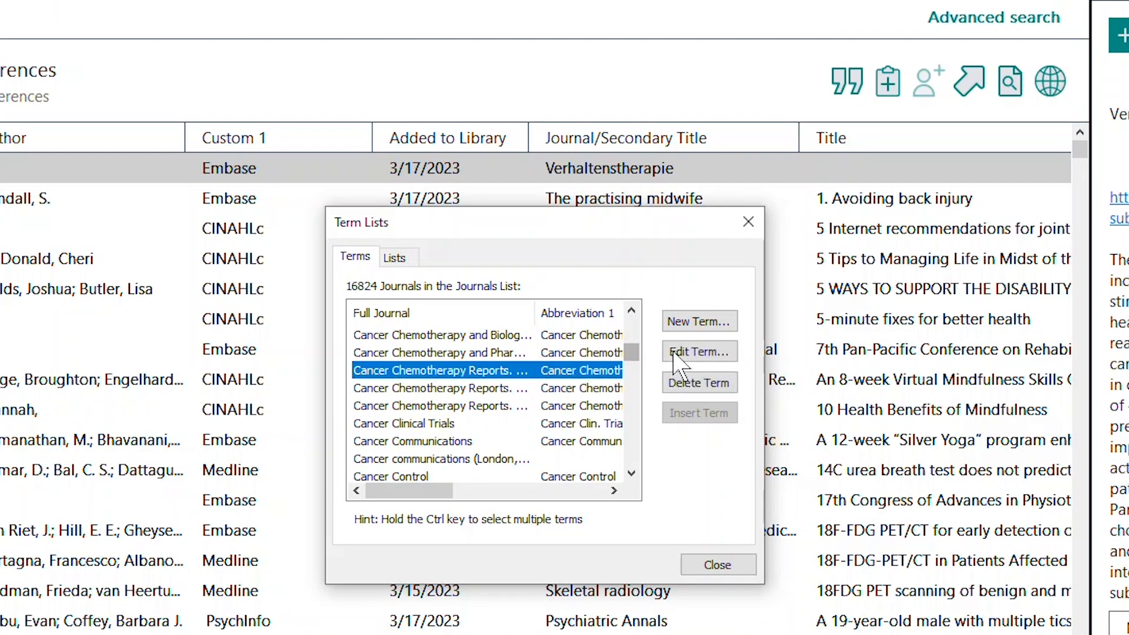
click(676, 352)
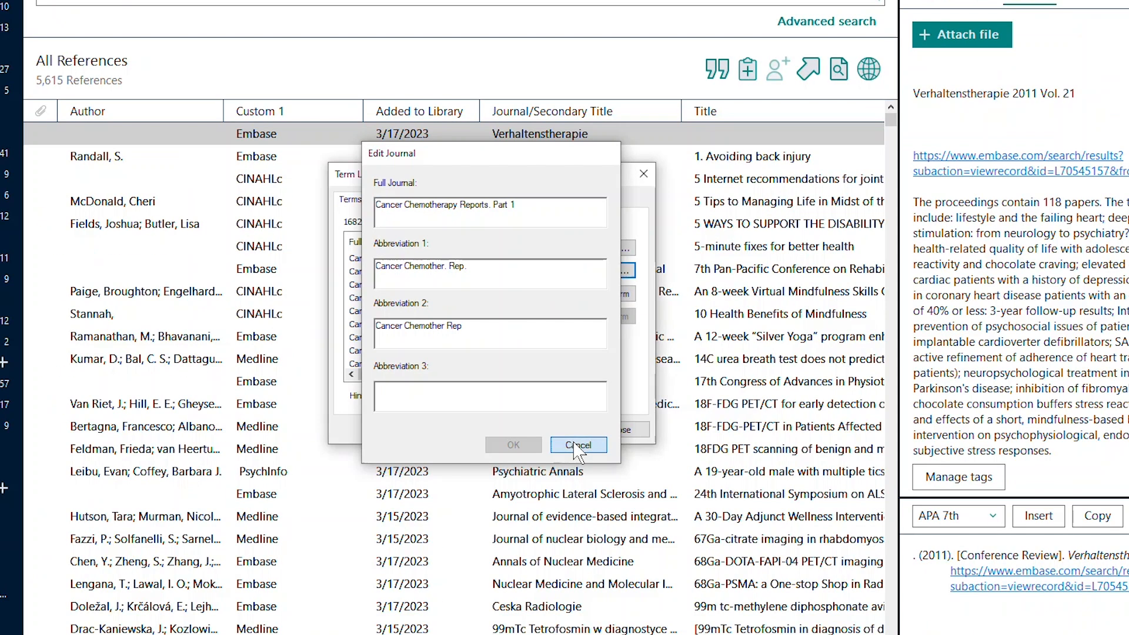
click(661, 585)
click(618, 430)
Step: Return to the APA 7th Modified style and close it
mouse_move(241, 629)
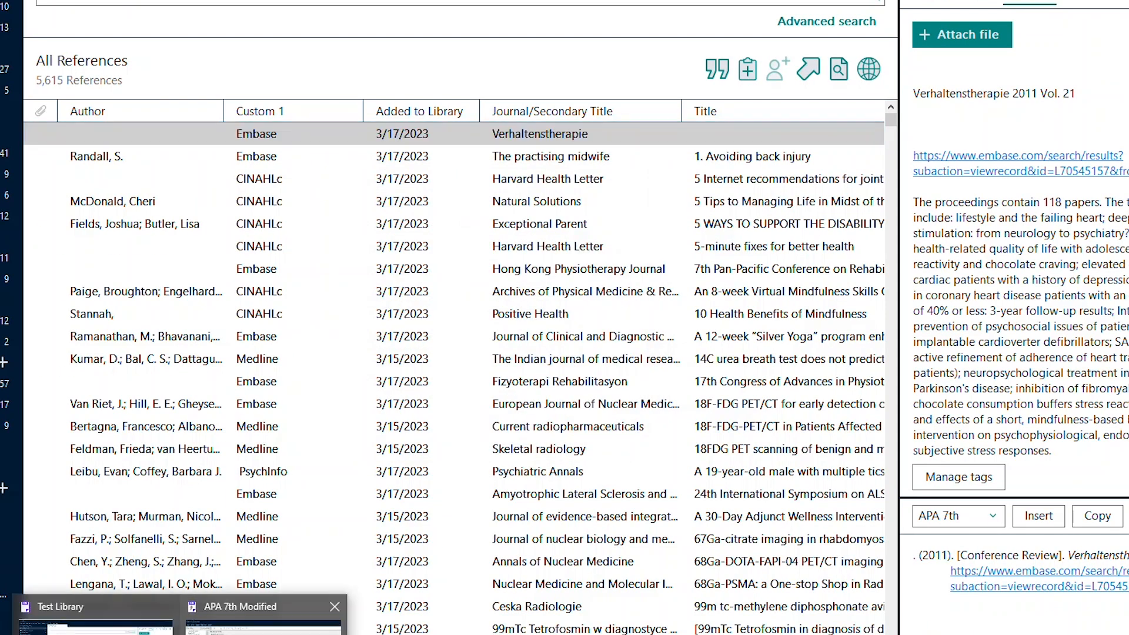
click(259, 610)
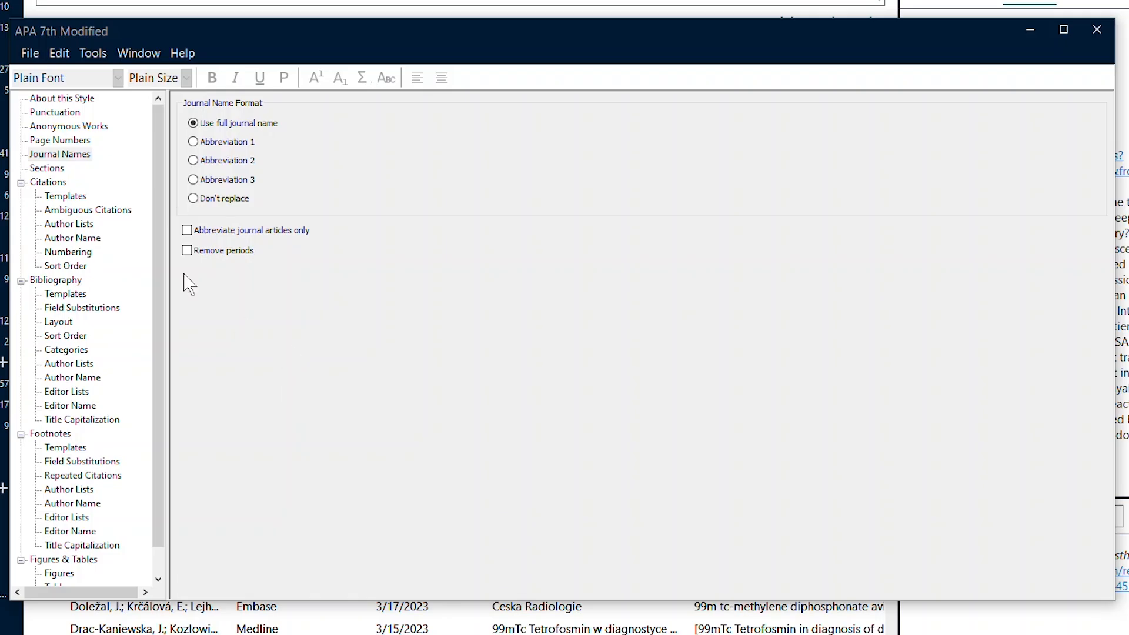
click(30, 52)
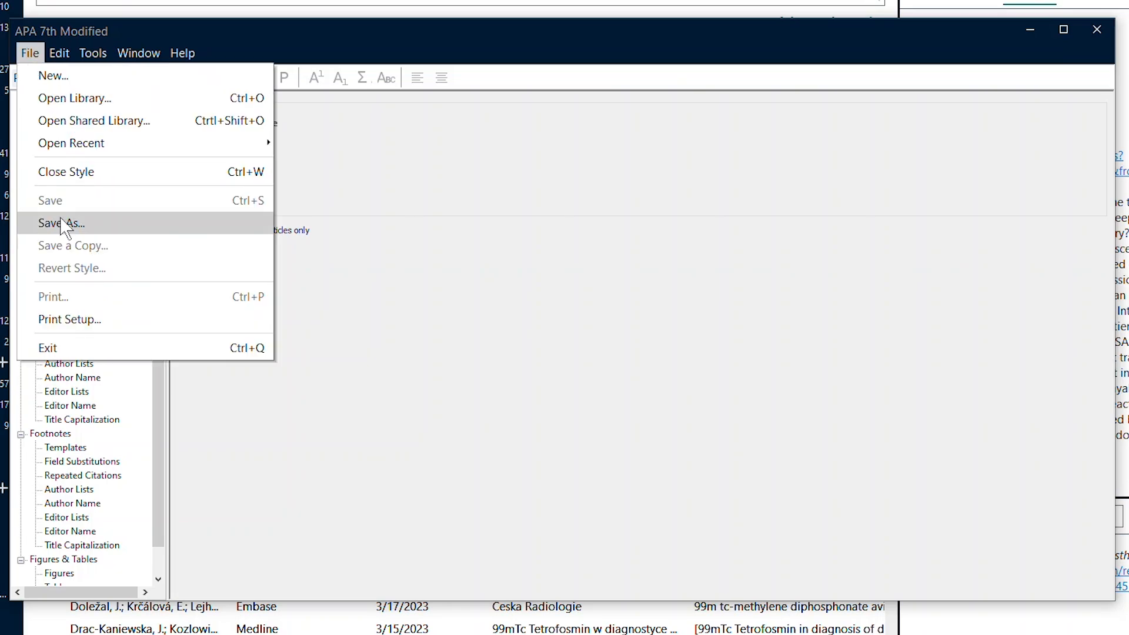
click(1097, 34)
Step: Enable the APA 7th Modified style in the style manager and check the list of available output styles
click(229, 29)
mouse_move(413, 67)
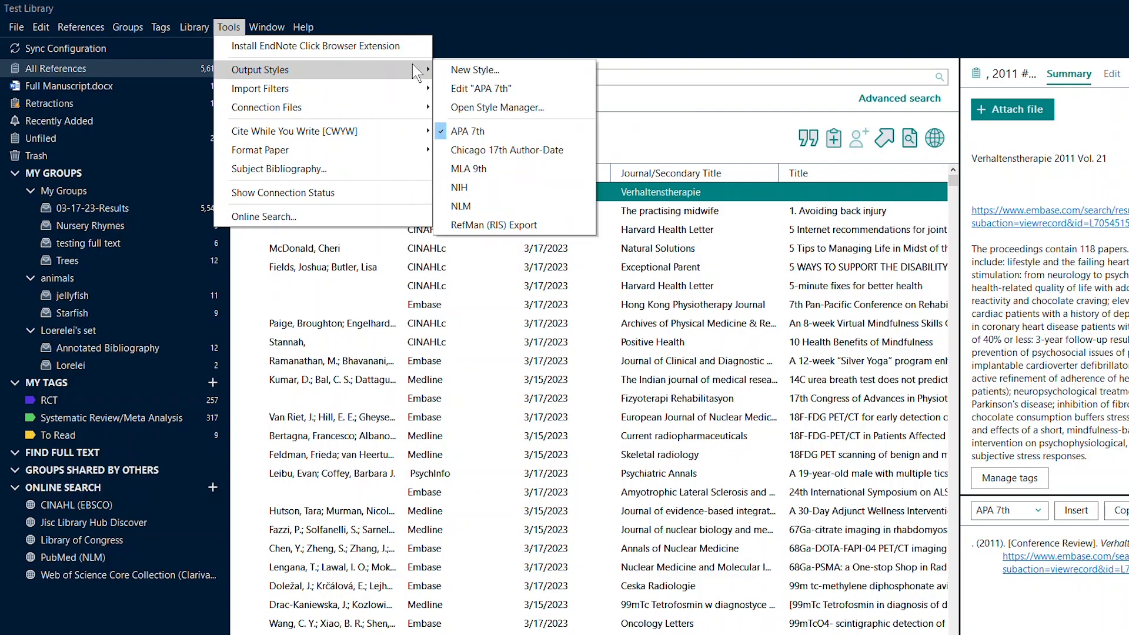
click(497, 109)
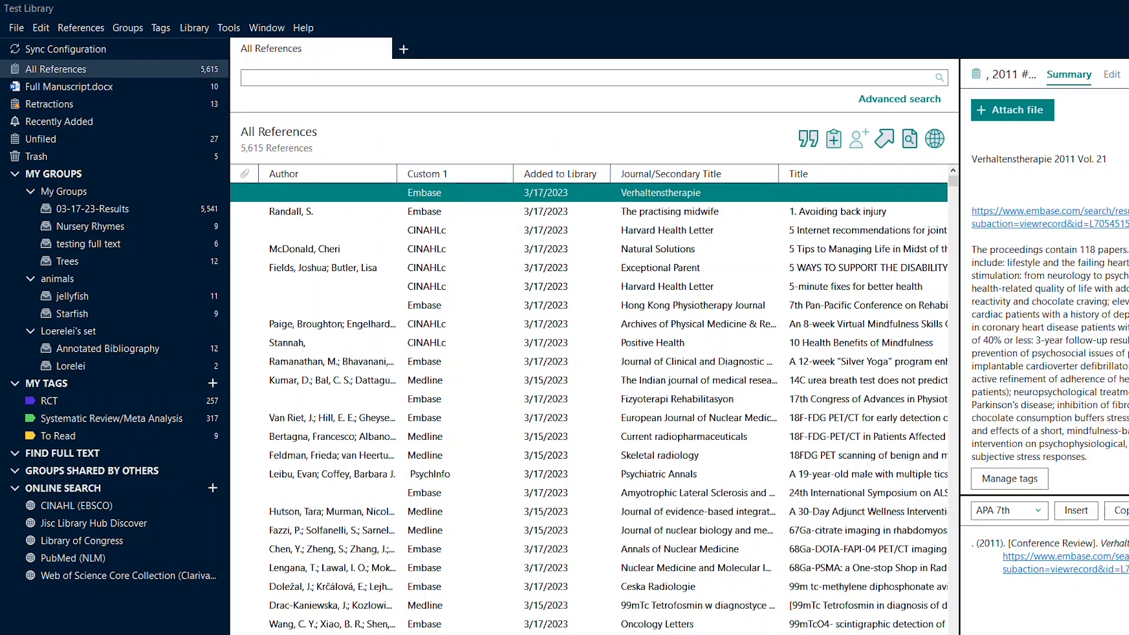
click(575, 441)
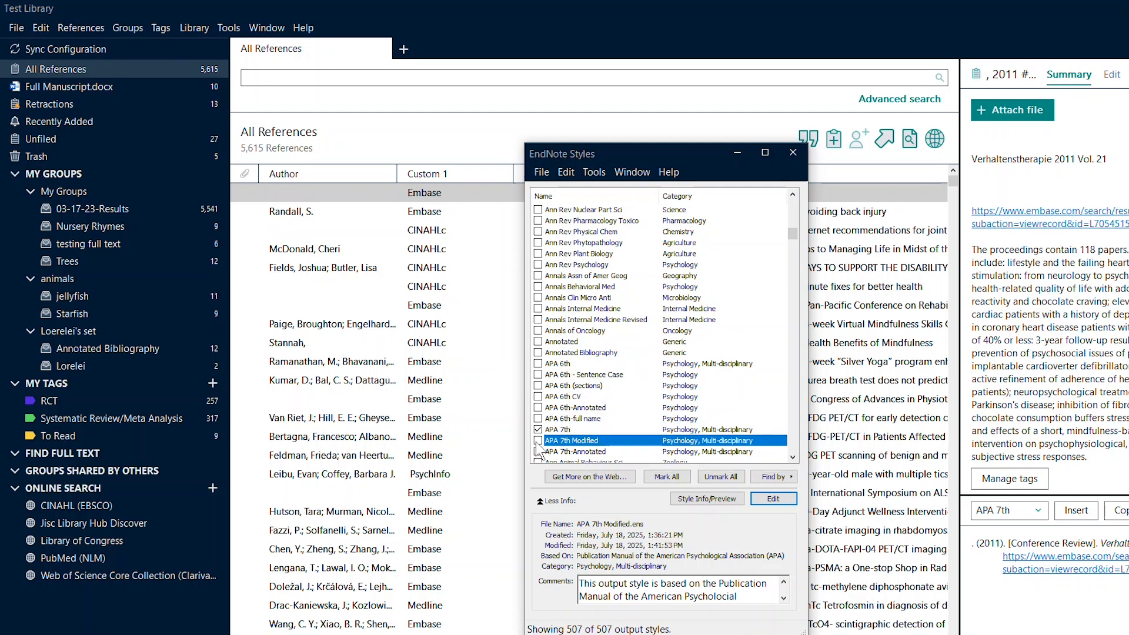
click(229, 29)
mouse_move(353, 74)
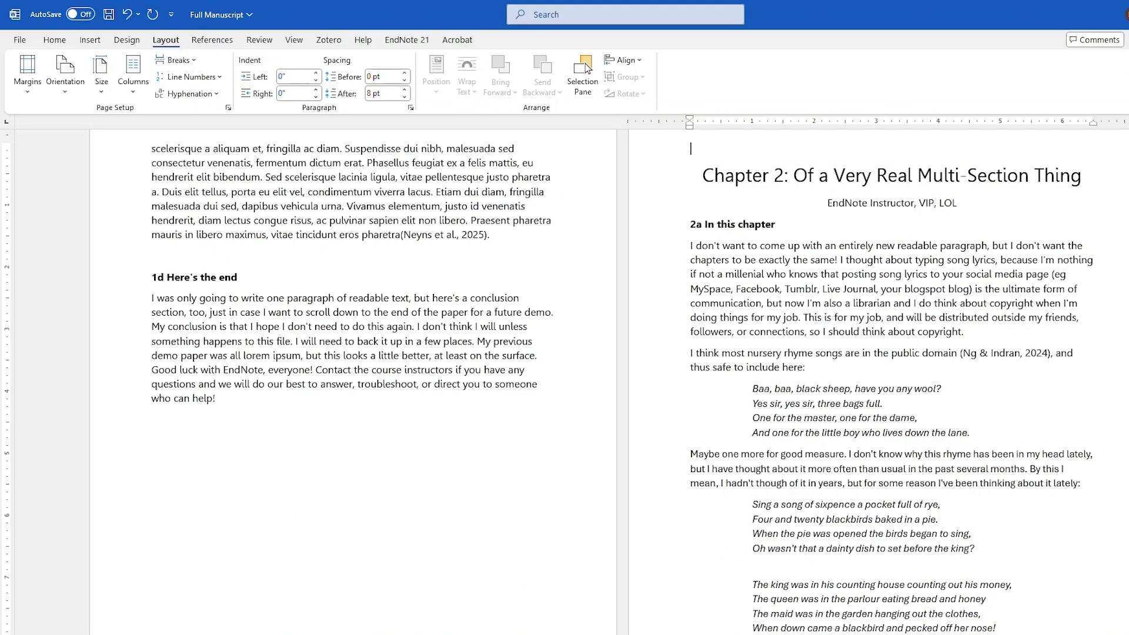
Step: Switch to the Full Manuscript document in Word and apply the APA 7th Modified style to its citations and bibliographies
scroll(609, 377, up, 10)
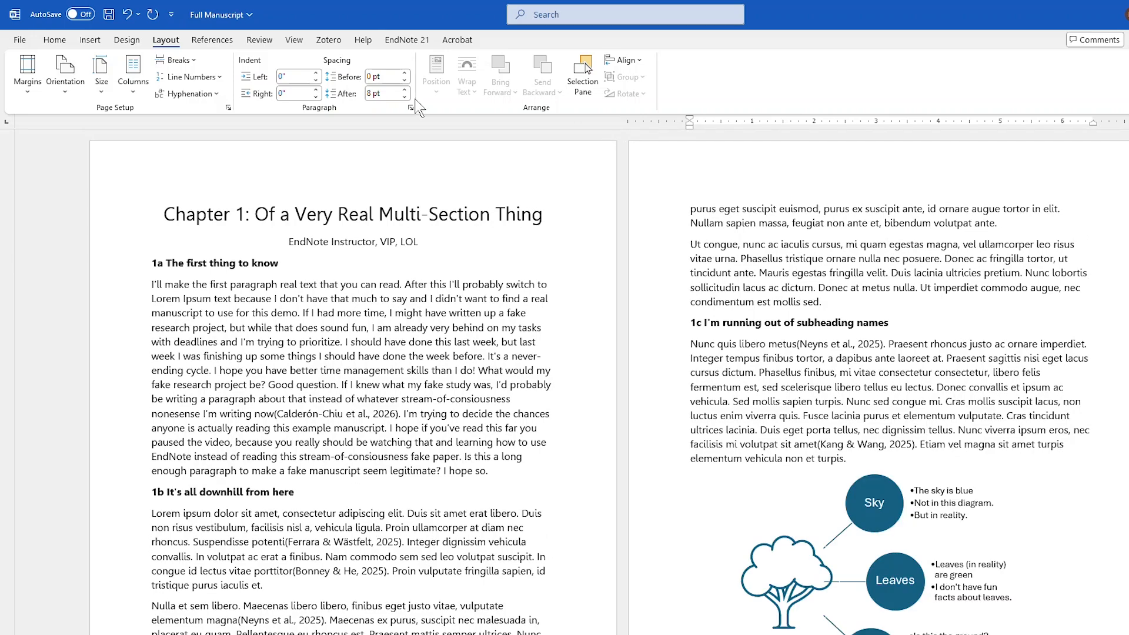
click(396, 38)
click(308, 60)
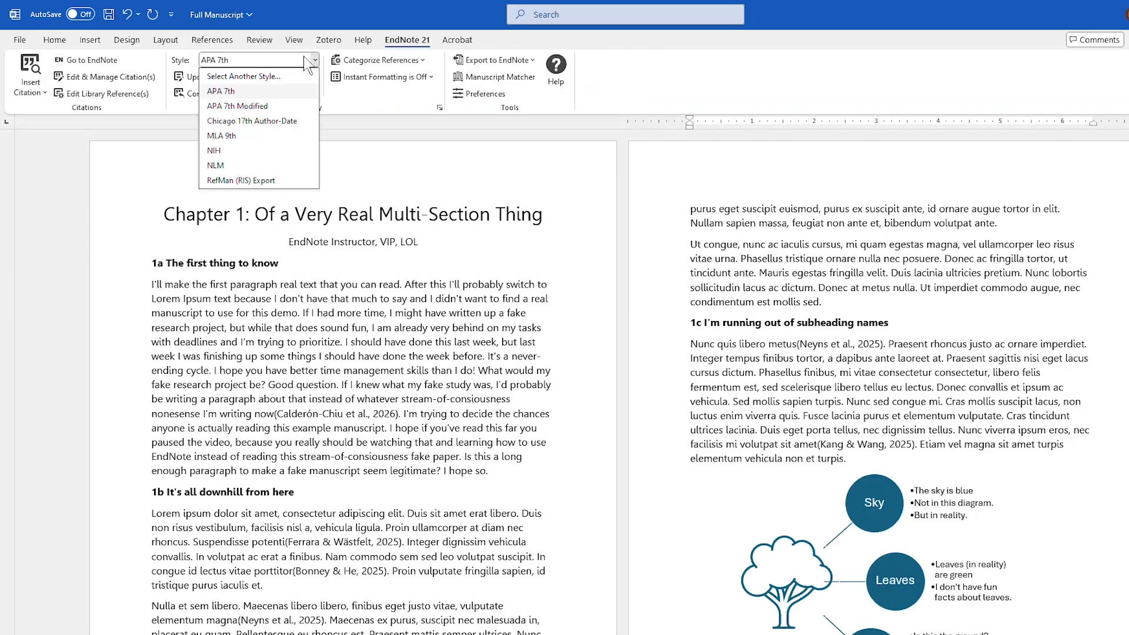
click(283, 107)
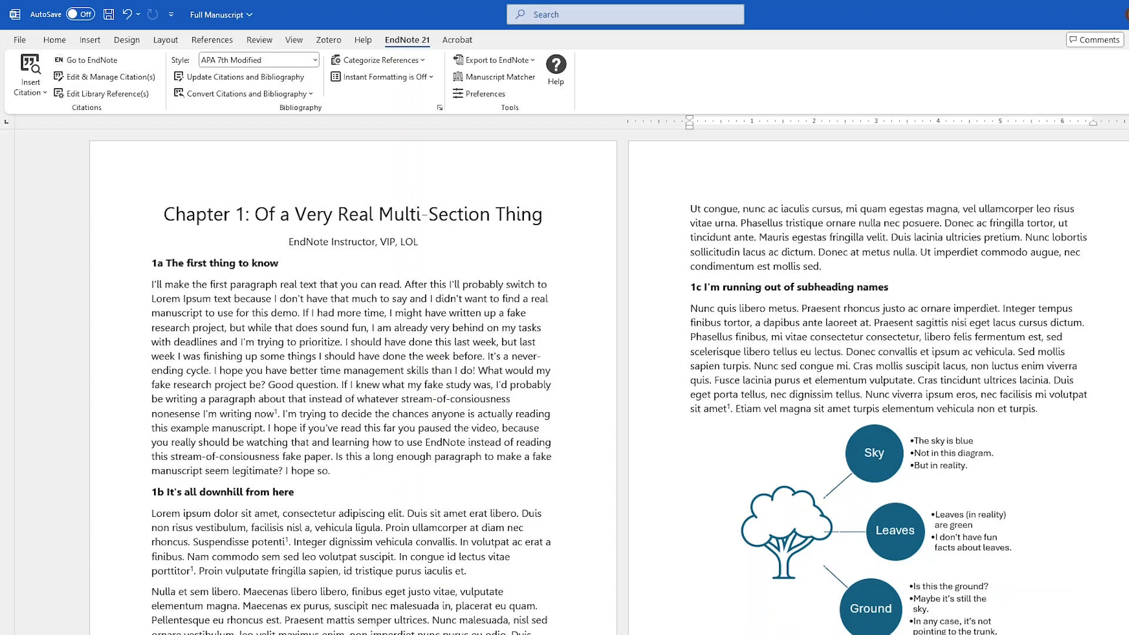
scroll(564, 382, down, 20)
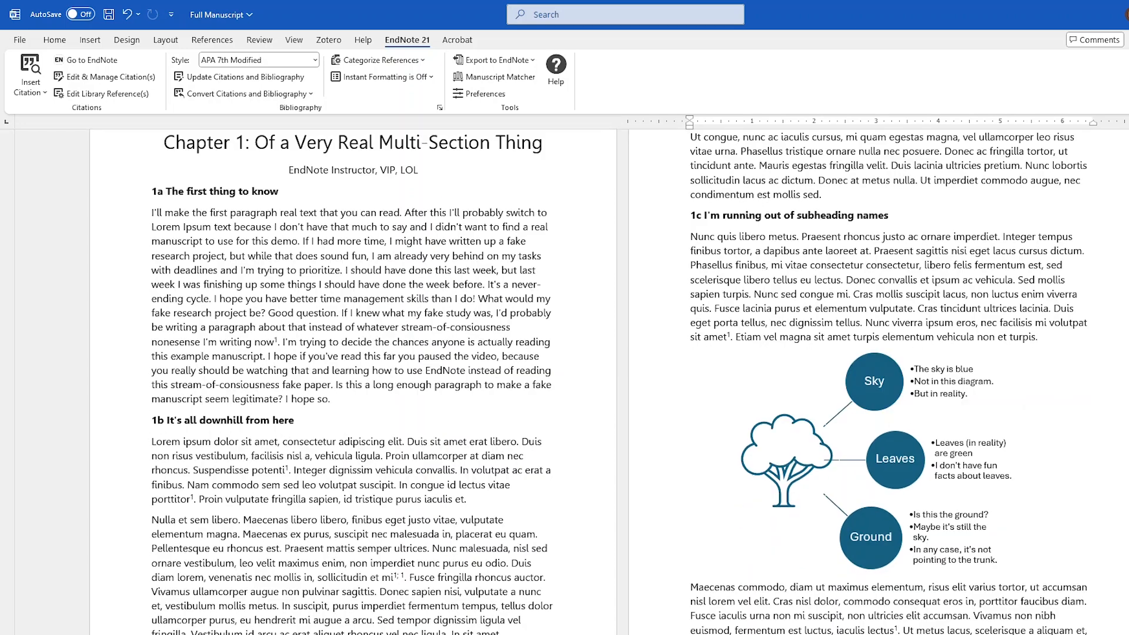
scroll(564, 383, down, 12)
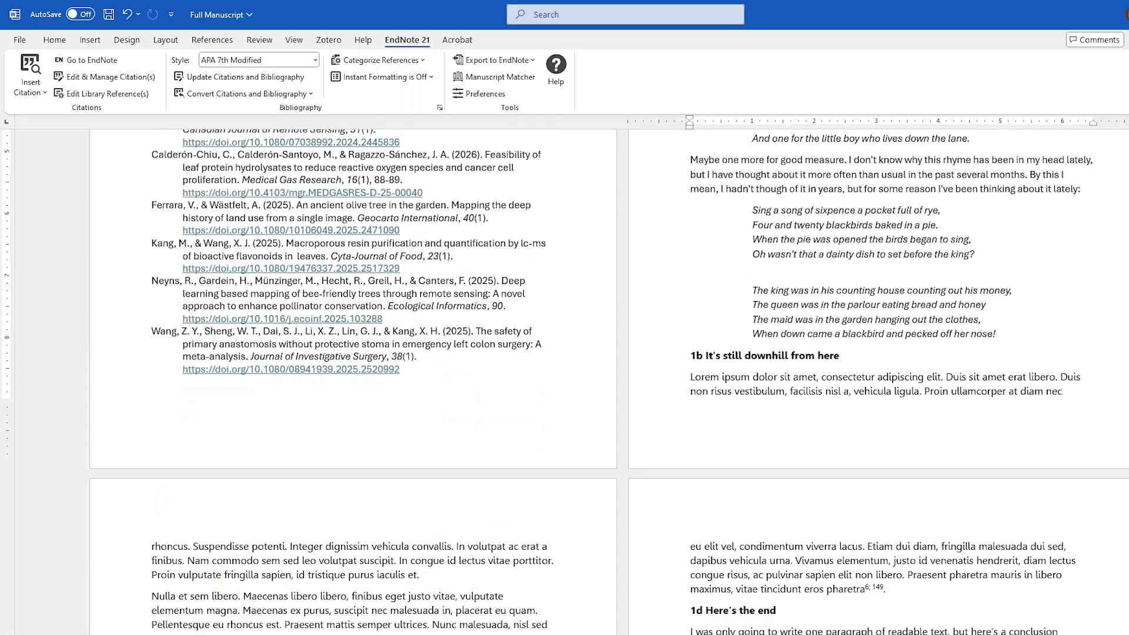